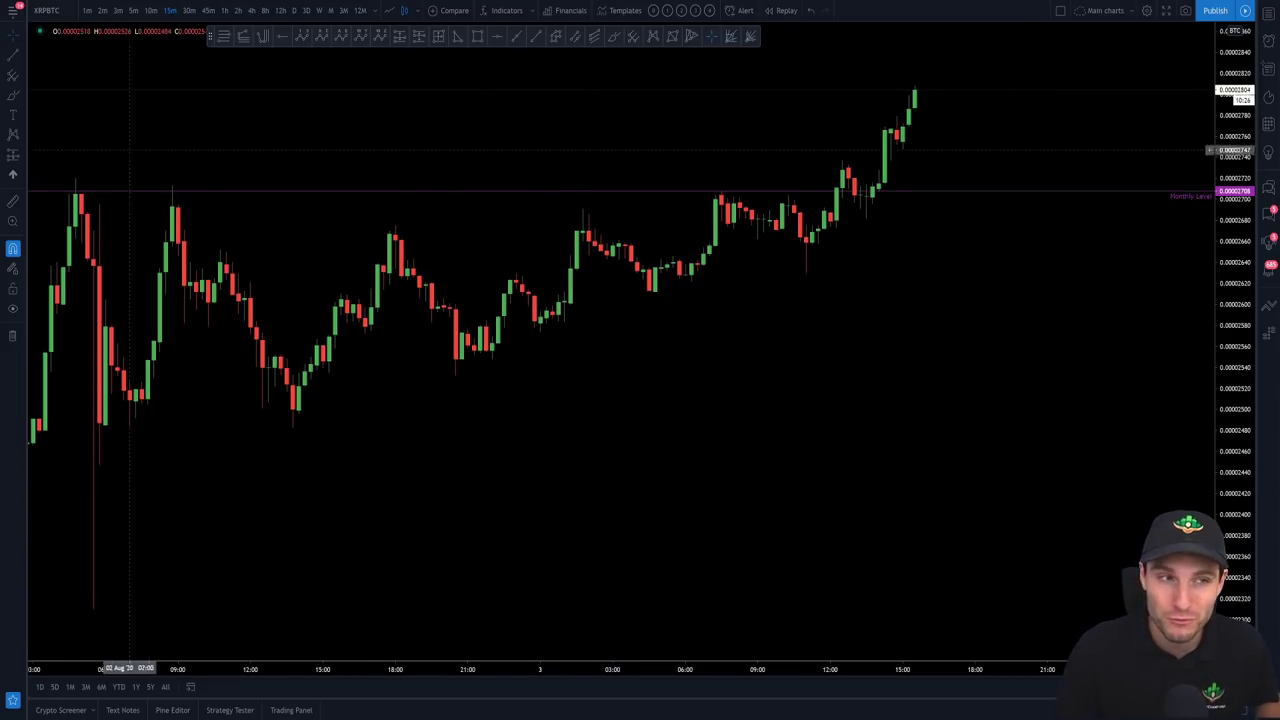
Switch to Discord and enlarge the 1.98 % and 16.28 % trade result images in the altsusd-fx channel
key(alt+Tab)
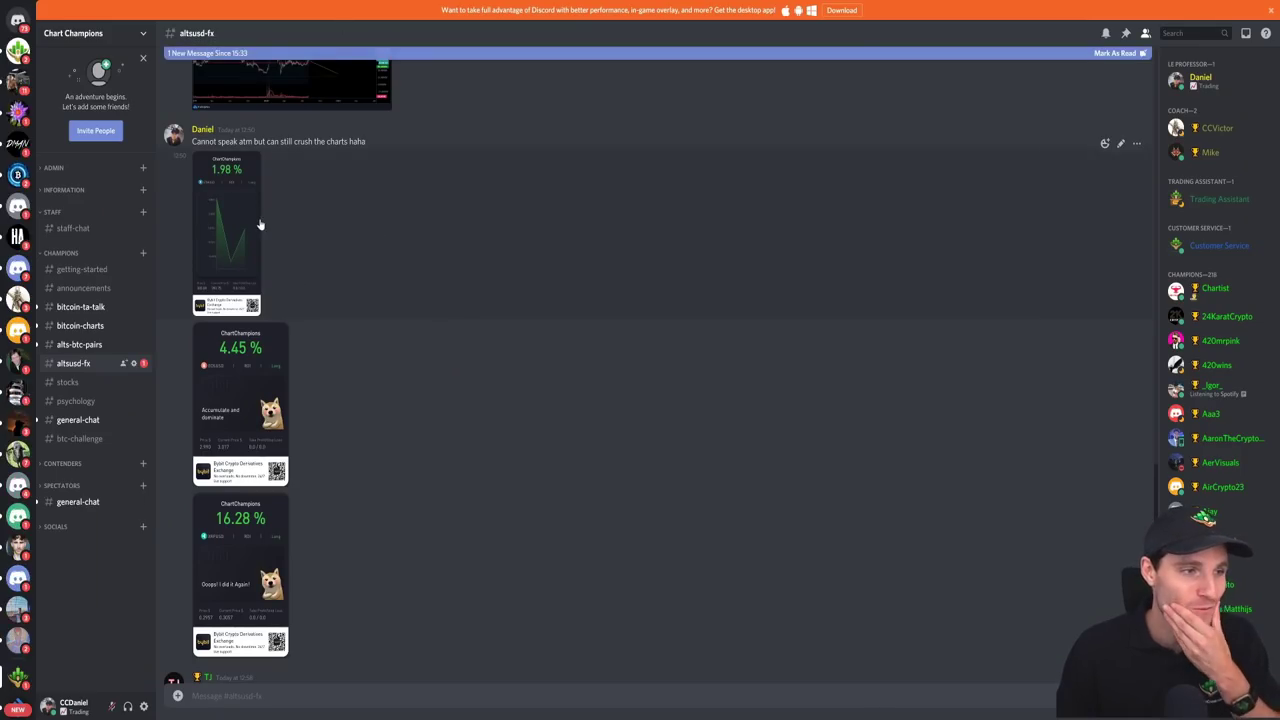
click(247, 232)
click(346, 622)
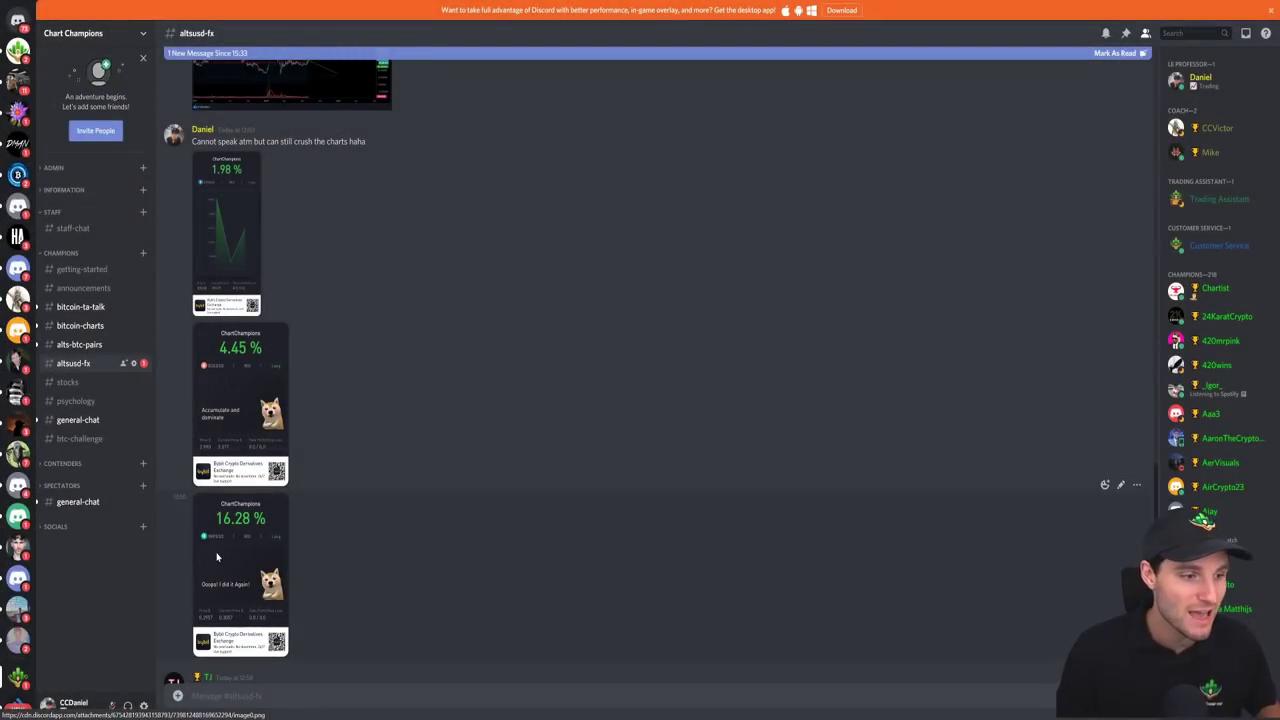
click(212, 584)
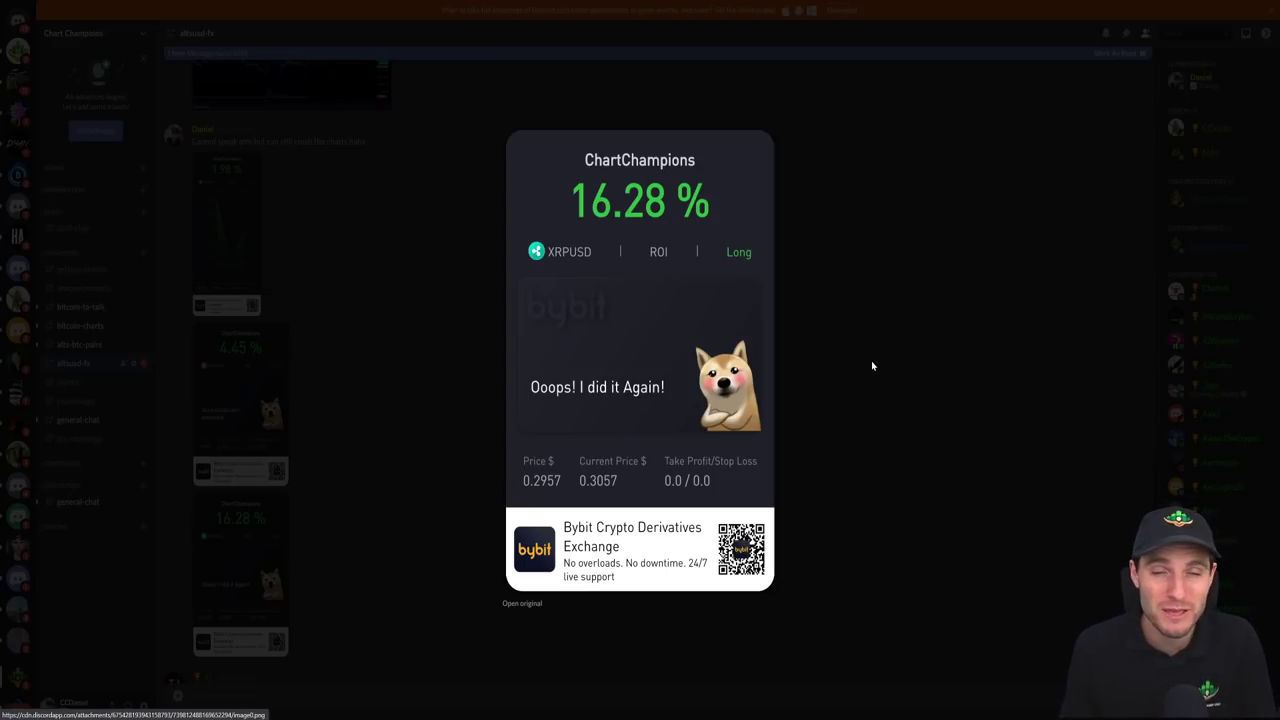
click(414, 146)
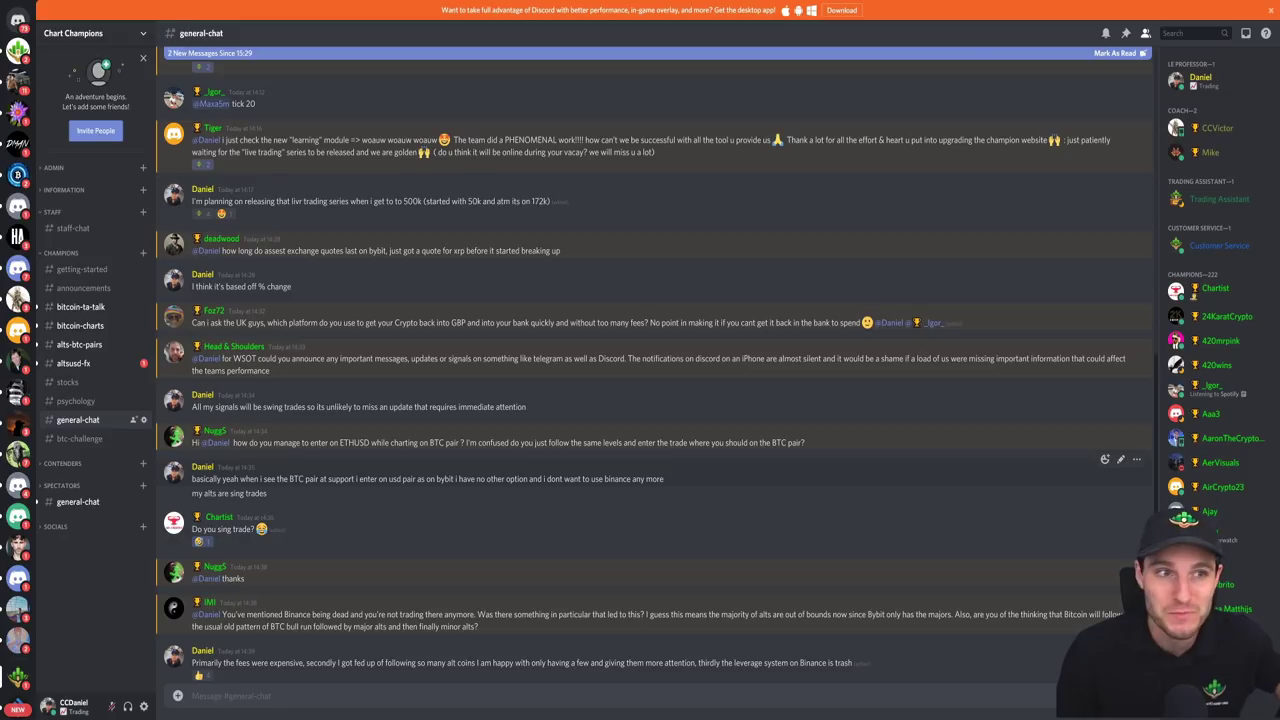
Return to the altsusd-fx channel and view the 1.98 % and 16.28 % trade result images at full size again
key(alt+shift+Up)
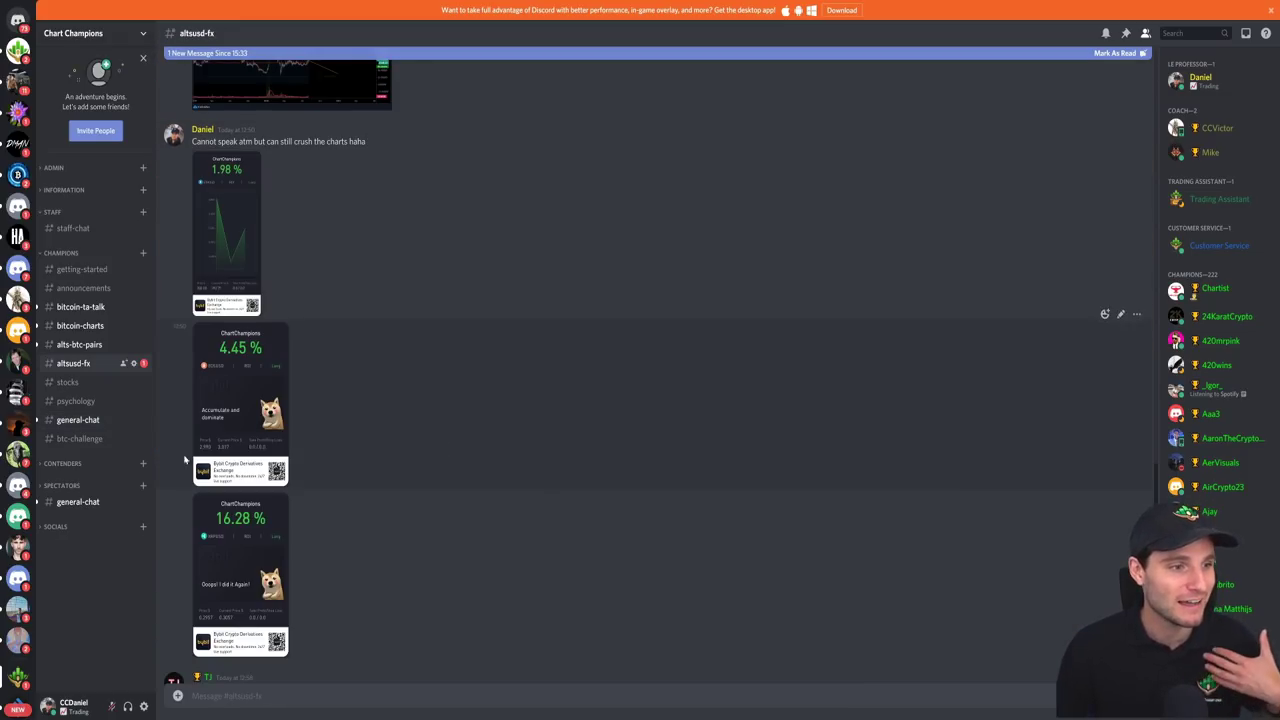
click(243, 267)
click(463, 246)
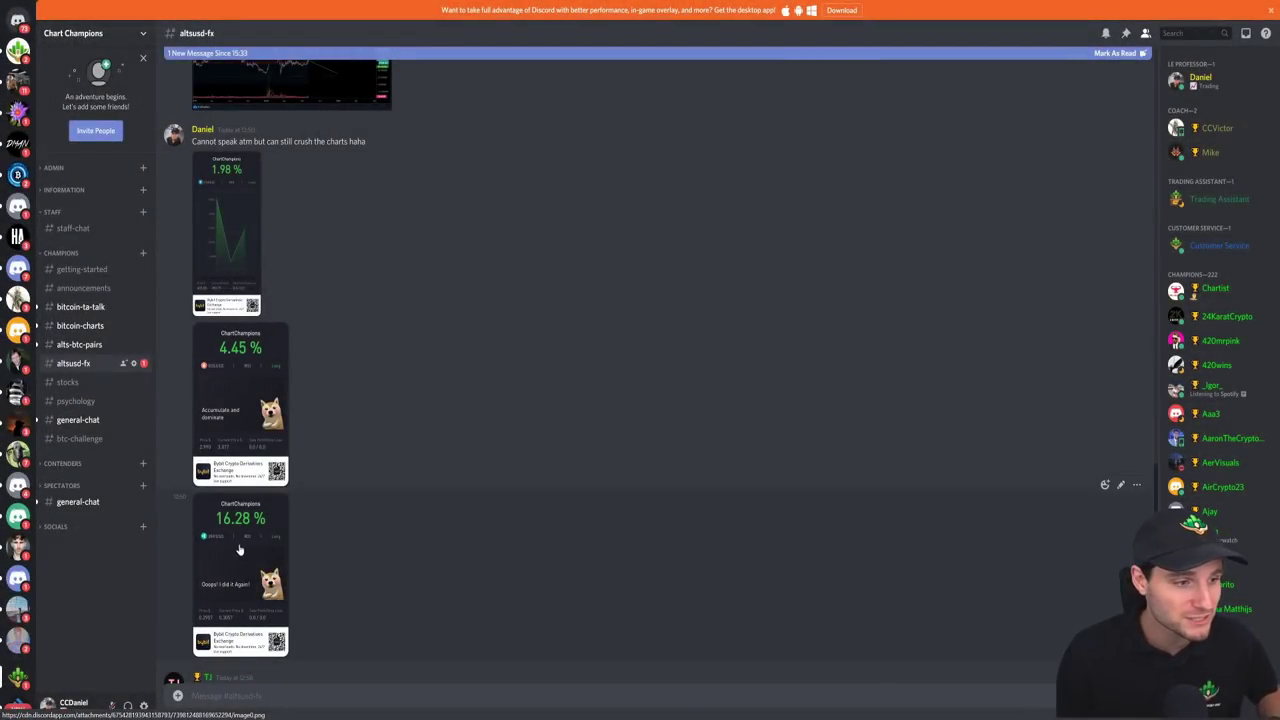
click(222, 533)
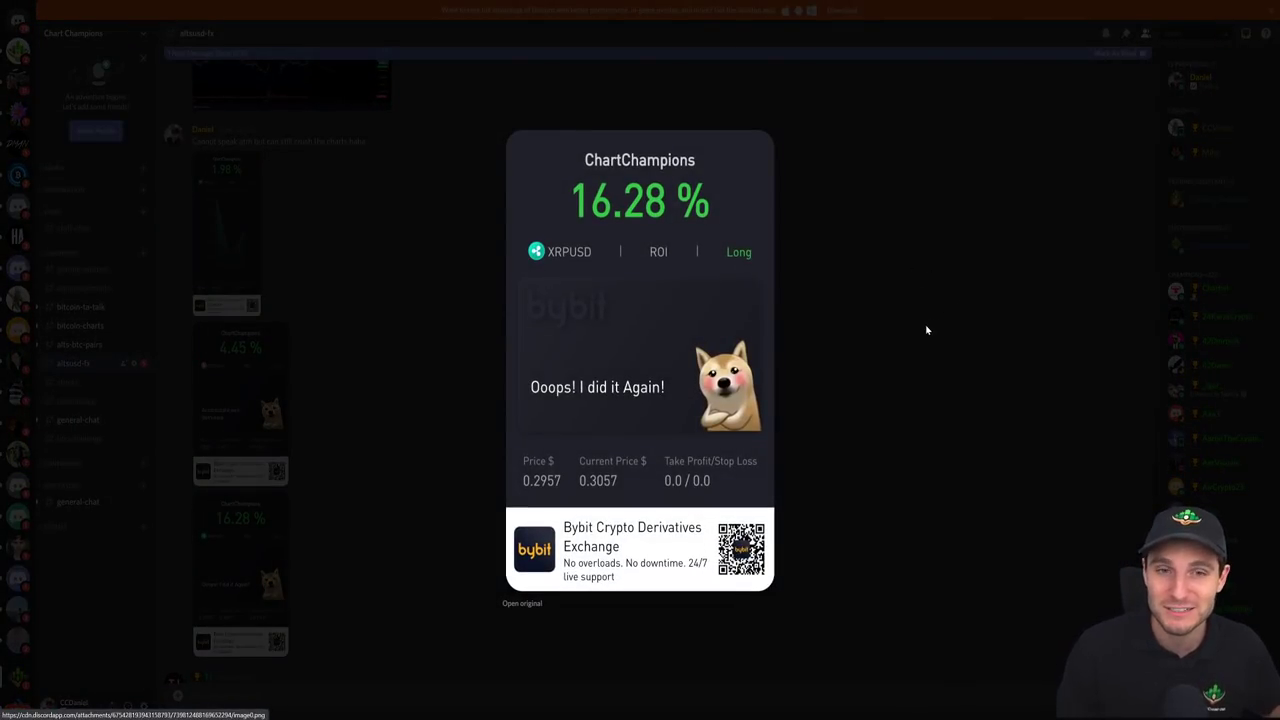
click(926, 330)
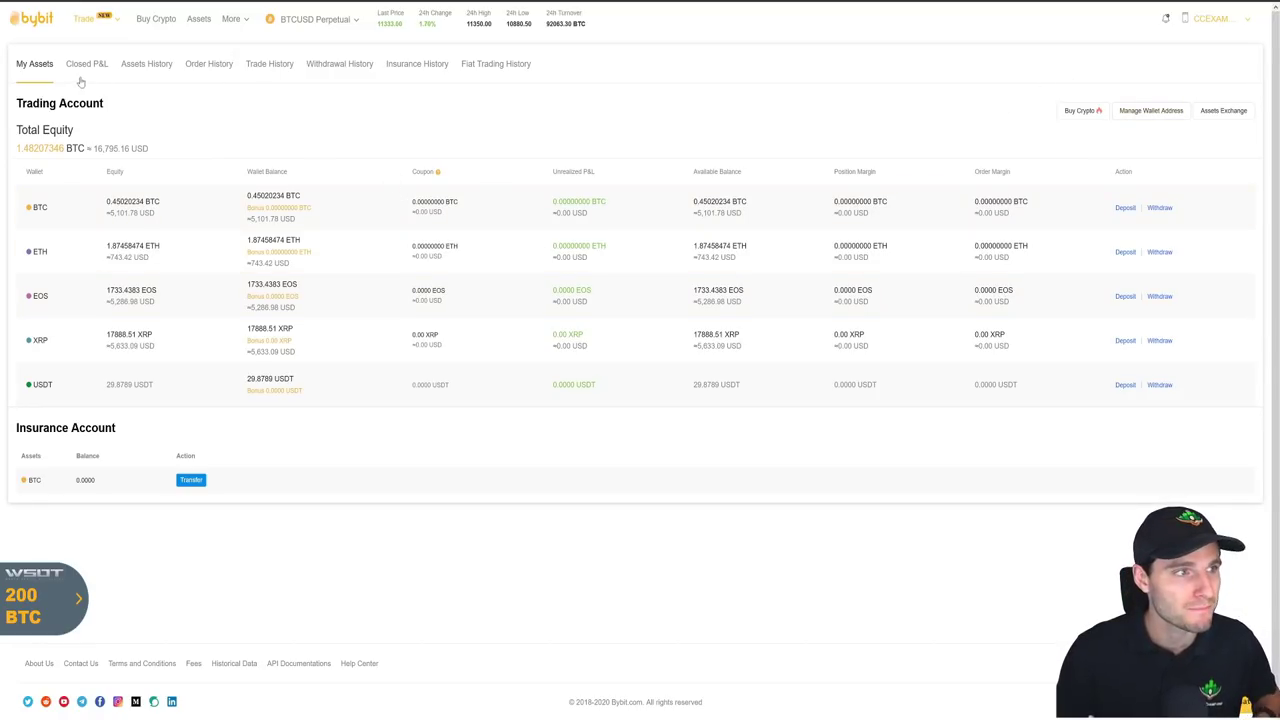
Open the Inverse Perpetual trading page for BTCUSD, view the limit order form and select the market order type
mouse_move(110, 30)
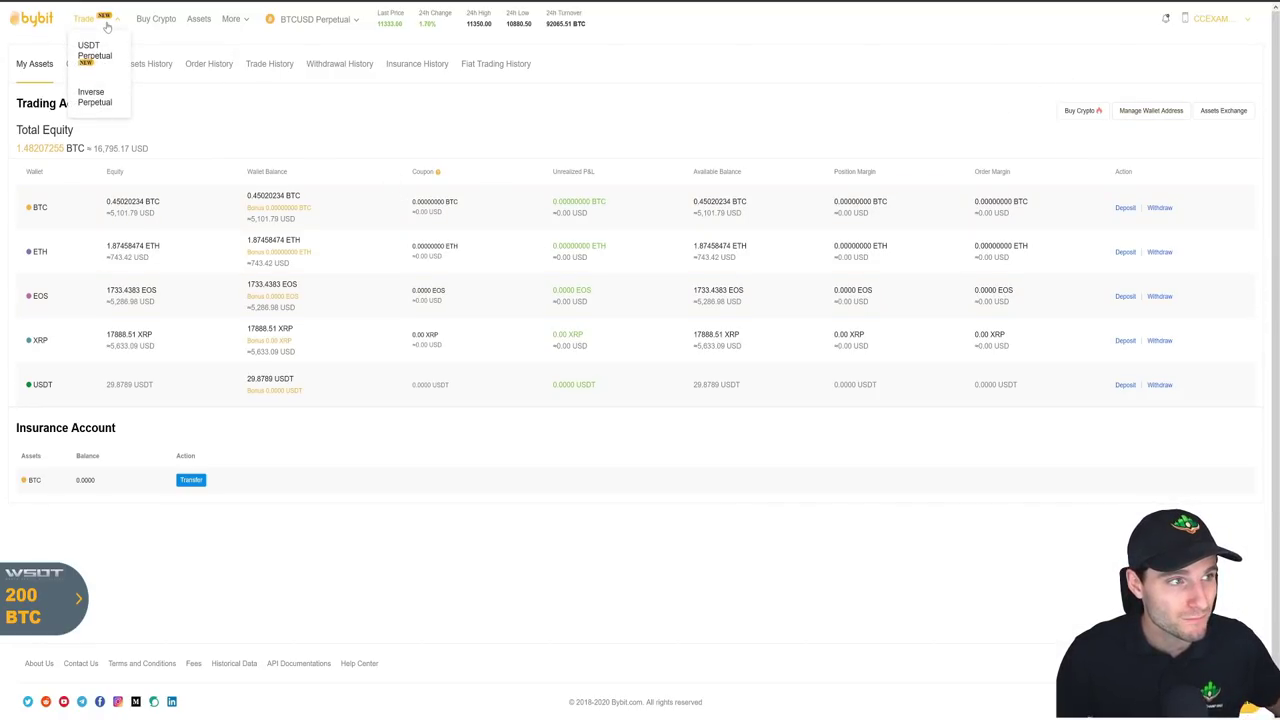
click(96, 100)
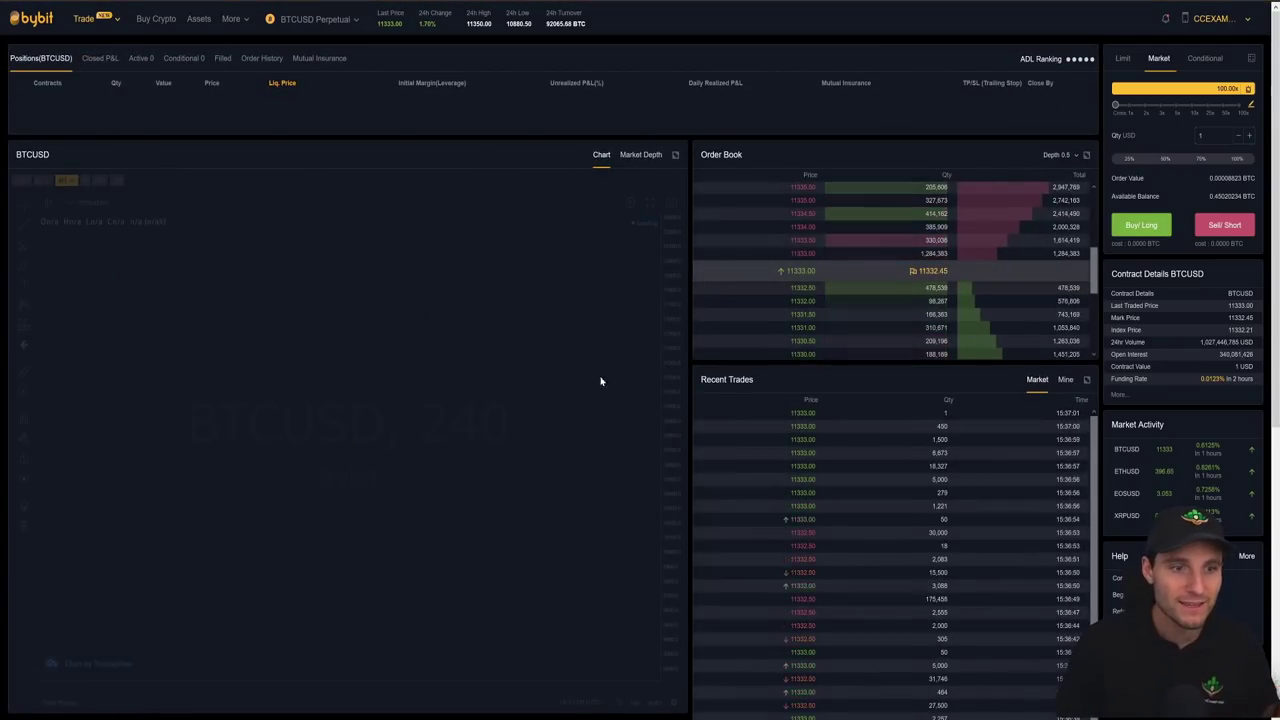
scroll(564, 450, up, 5)
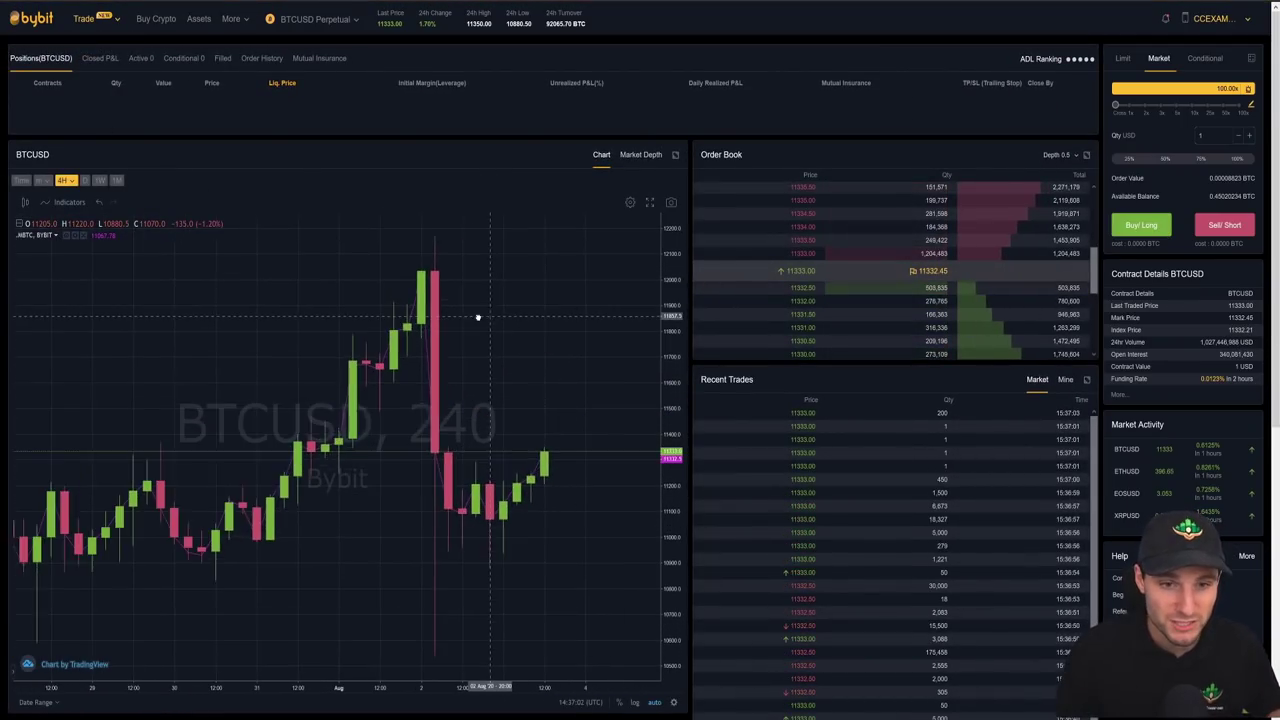
click(1126, 60)
click(1158, 58)
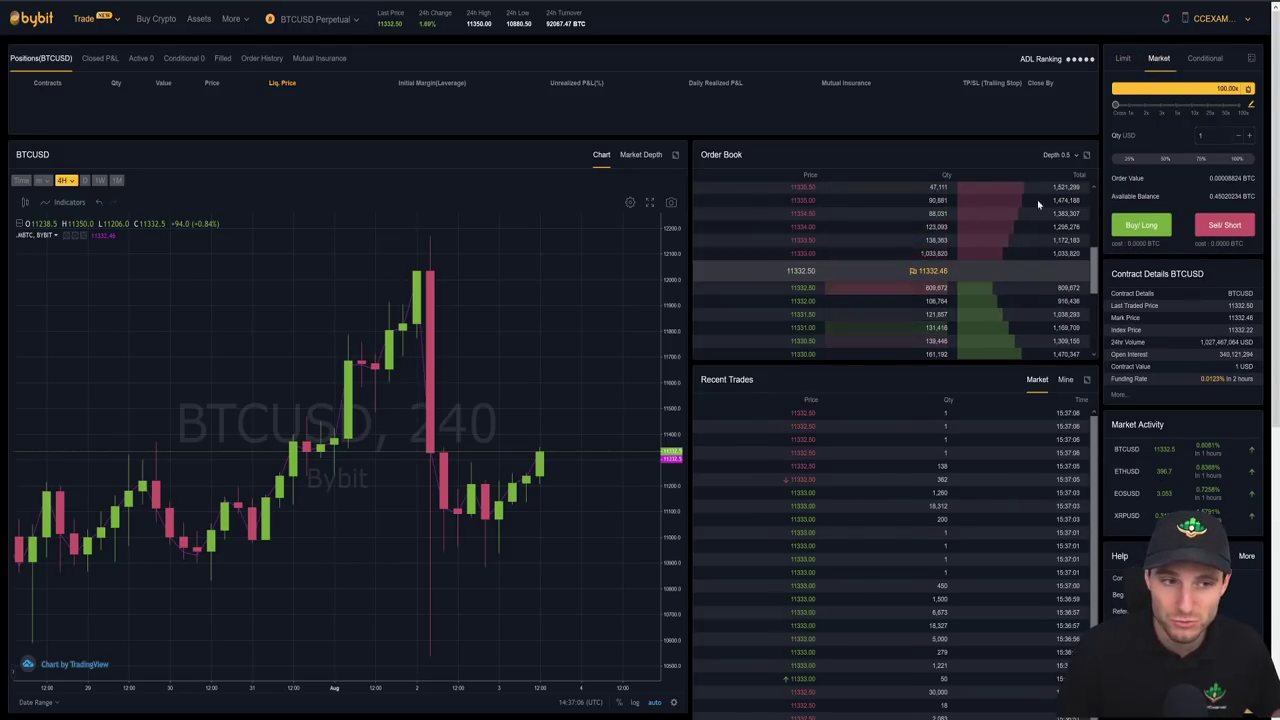
scroll(649, 347, up, 2)
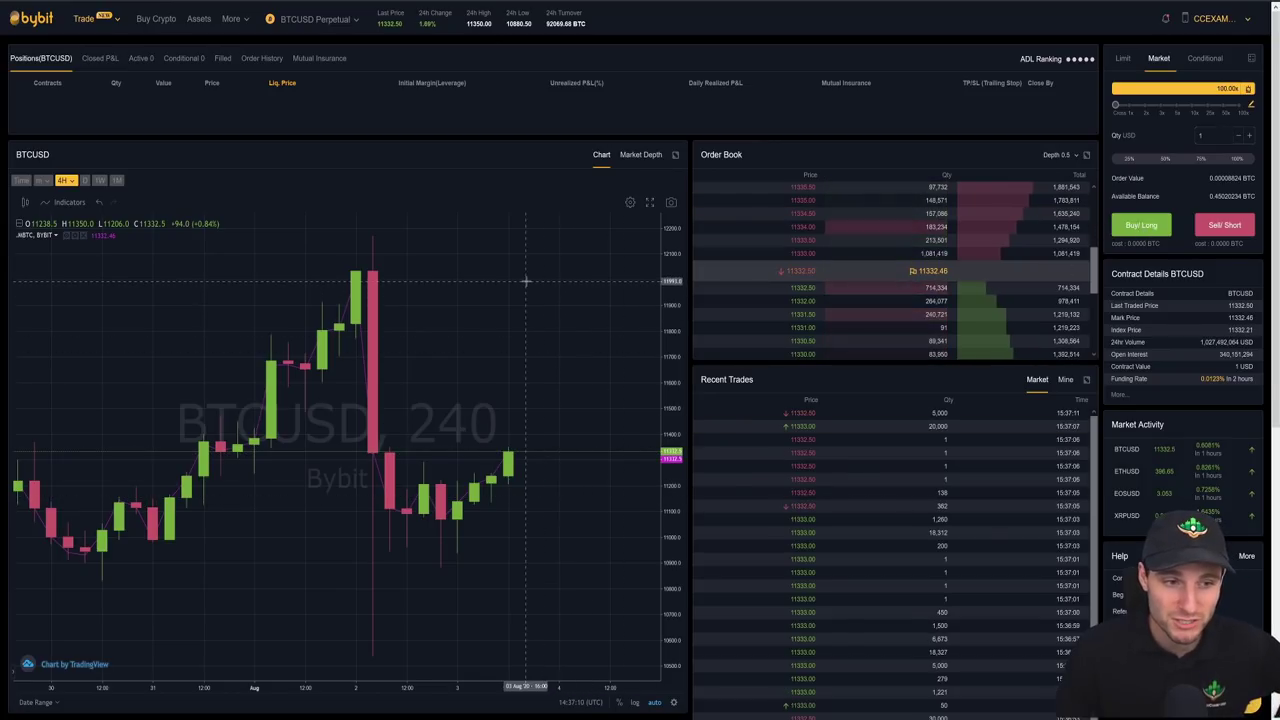
Start a BTCUSD market long order with a quantity of 2 USD
click(1205, 136)
text(2)
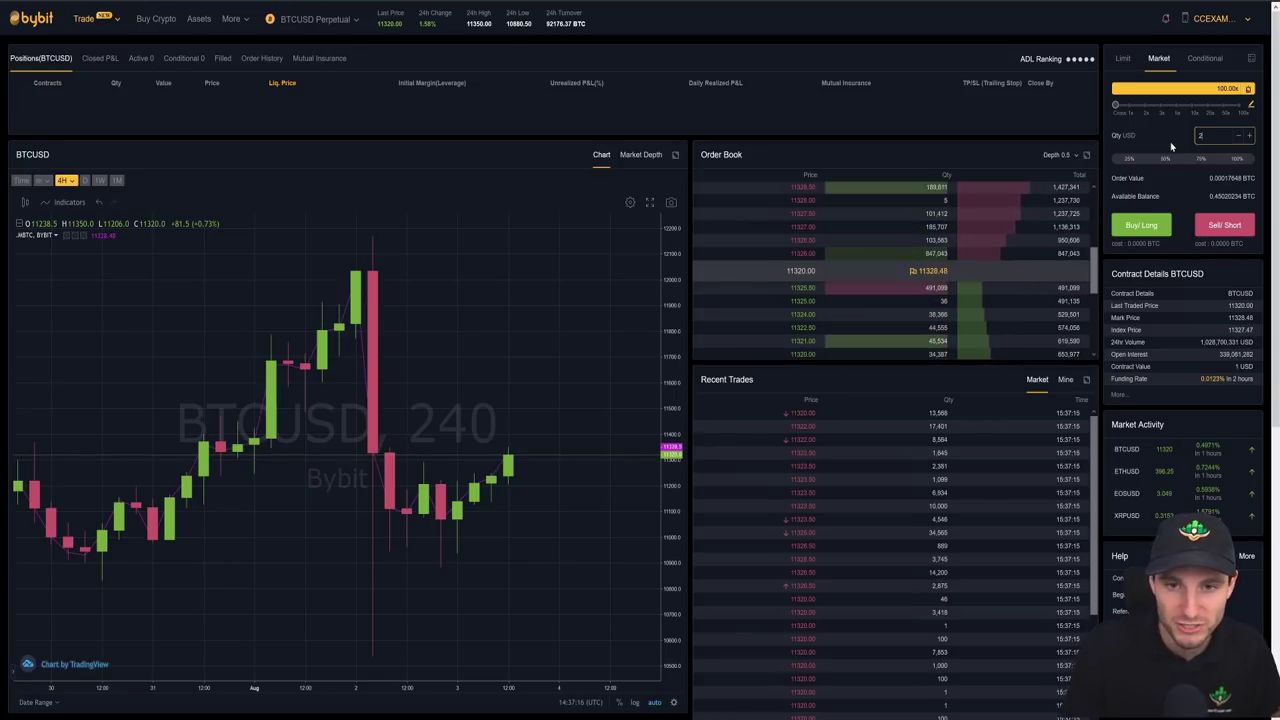
click(1142, 228)
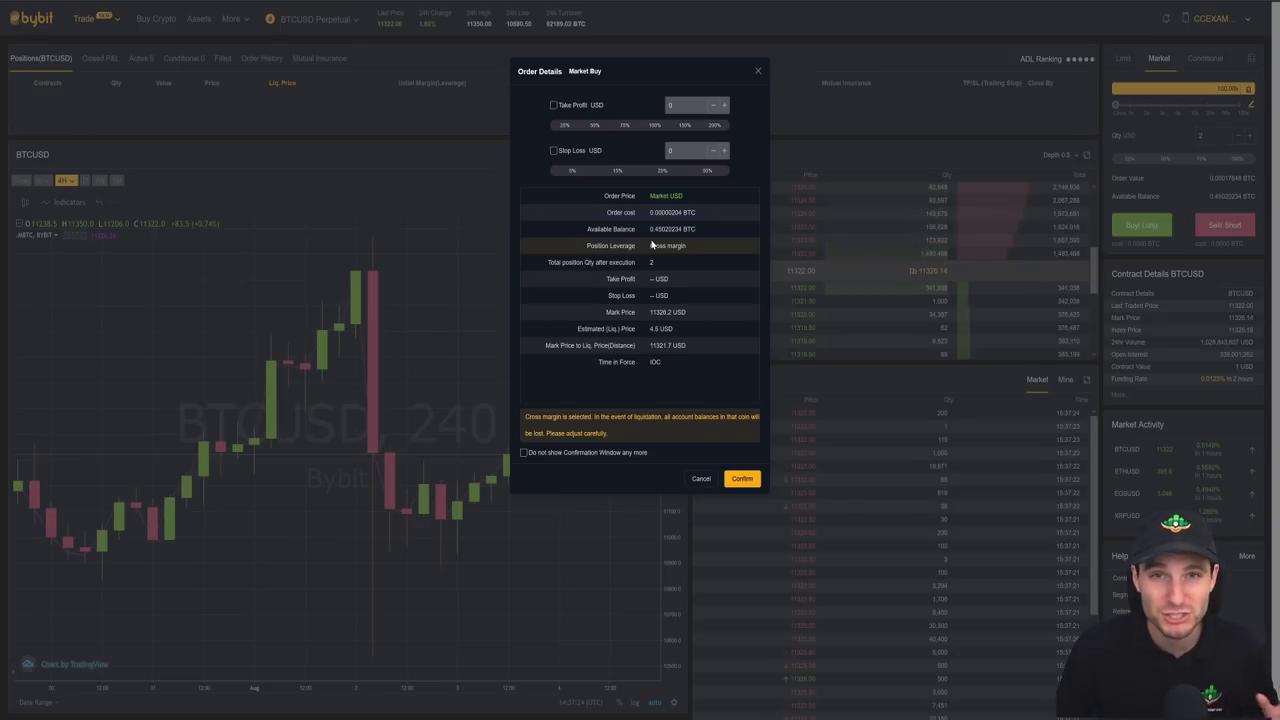
Enable take profit at 11500 and stop loss at 11000 for the market buy, and submit the order
click(553, 105)
click(553, 150)
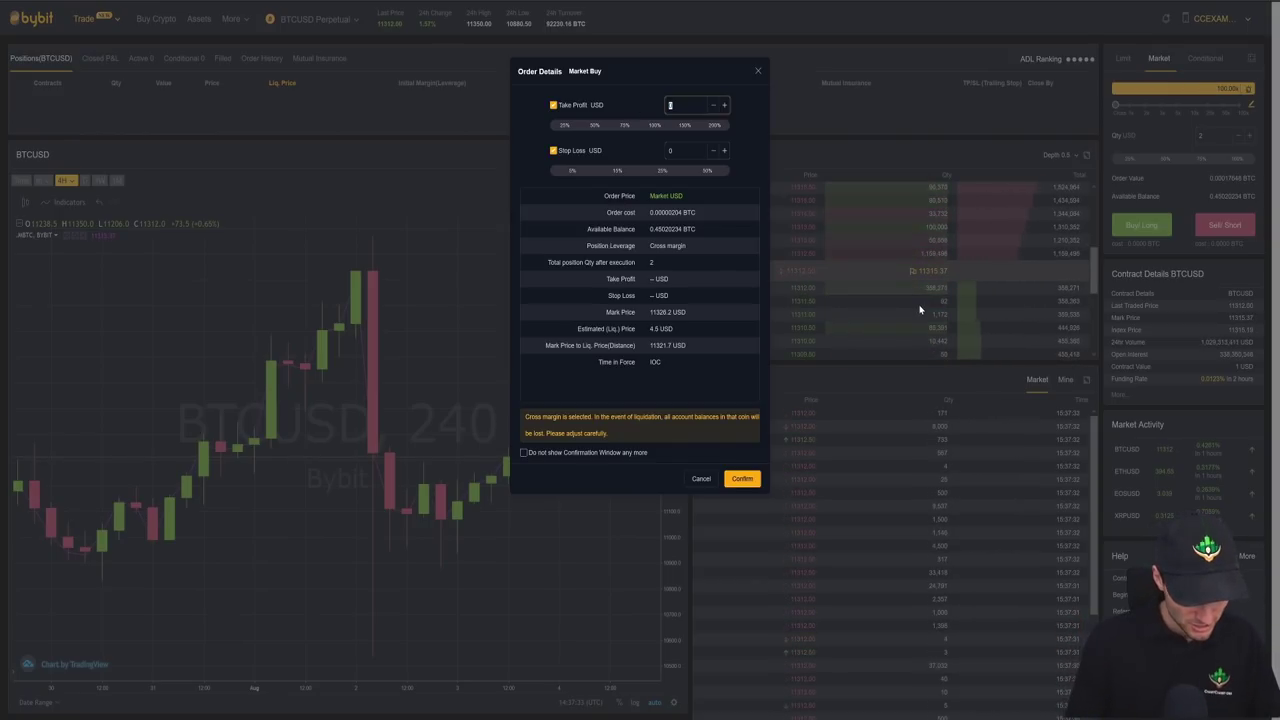
text(11500)
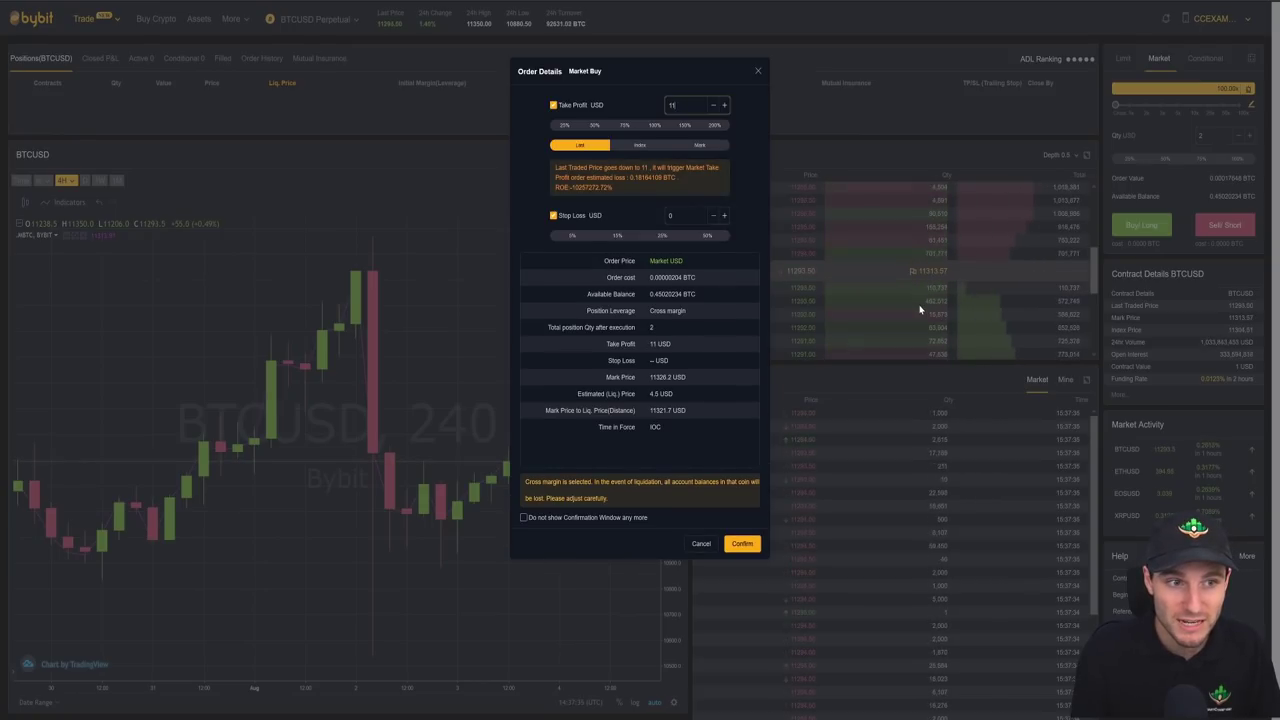
click(670, 205)
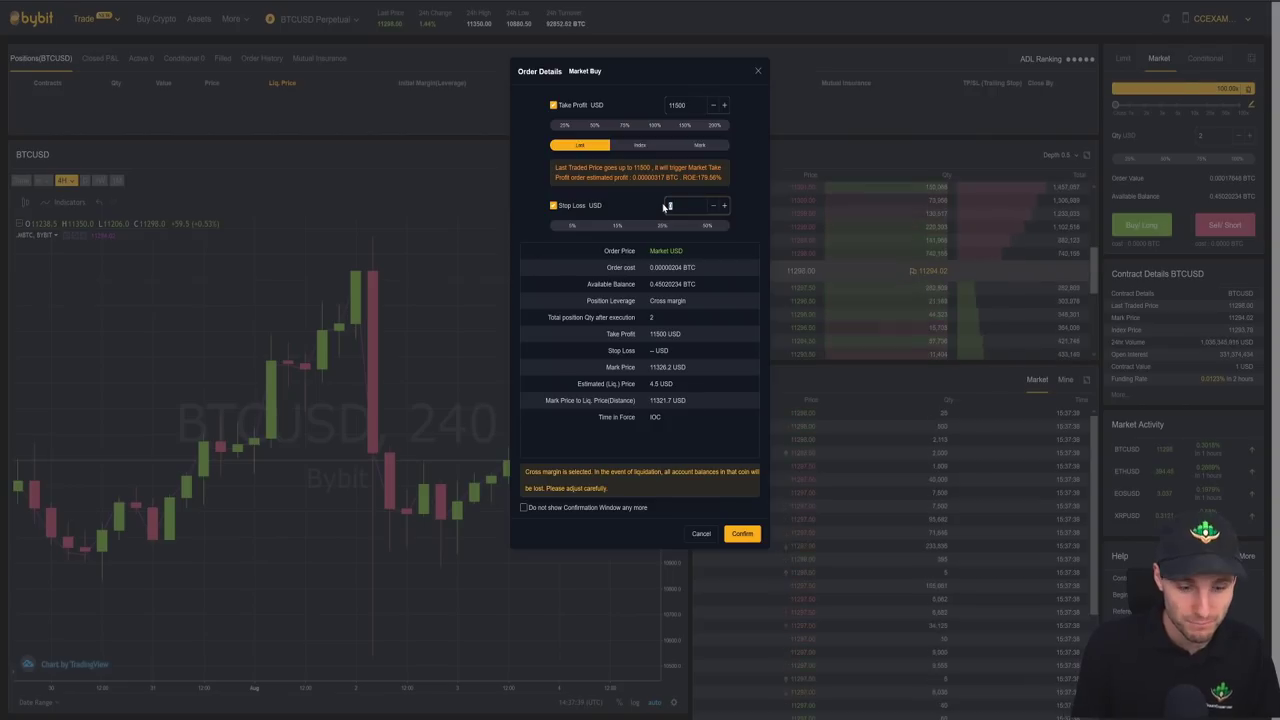
text(11000)
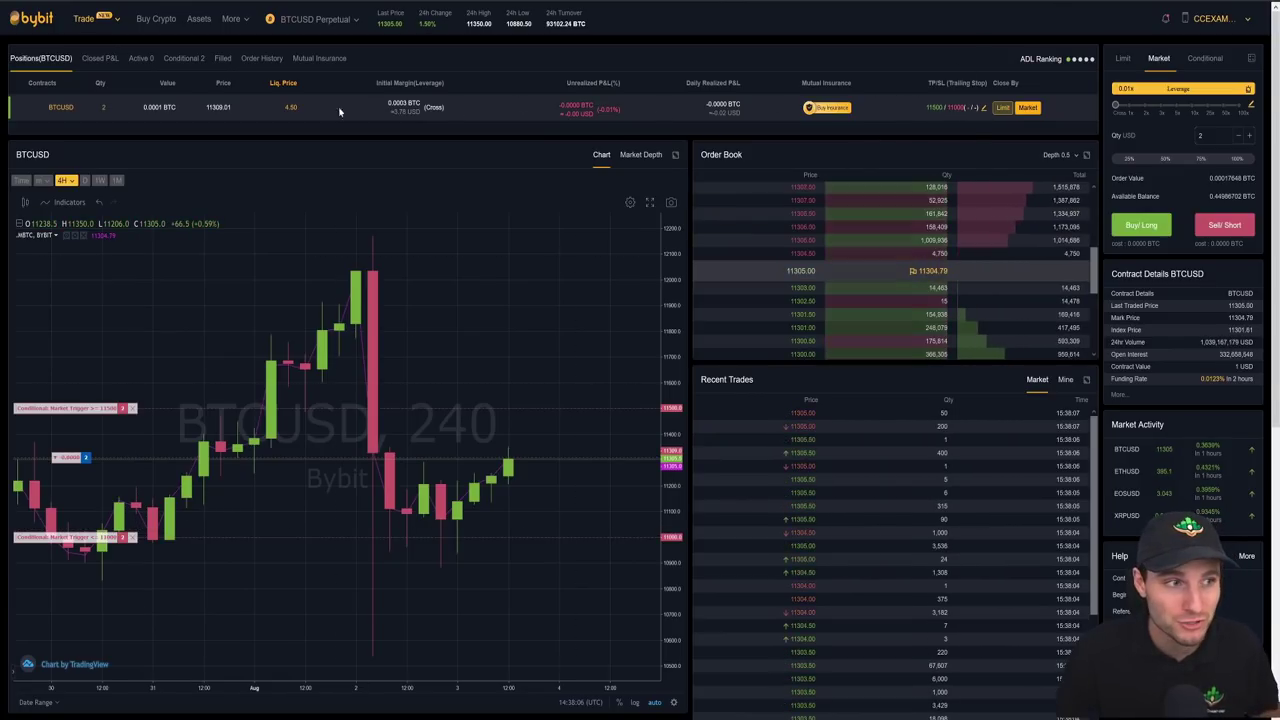
Set the open long position's take profit to 11900 and add another 2 USD market buy to the position
click(984, 109)
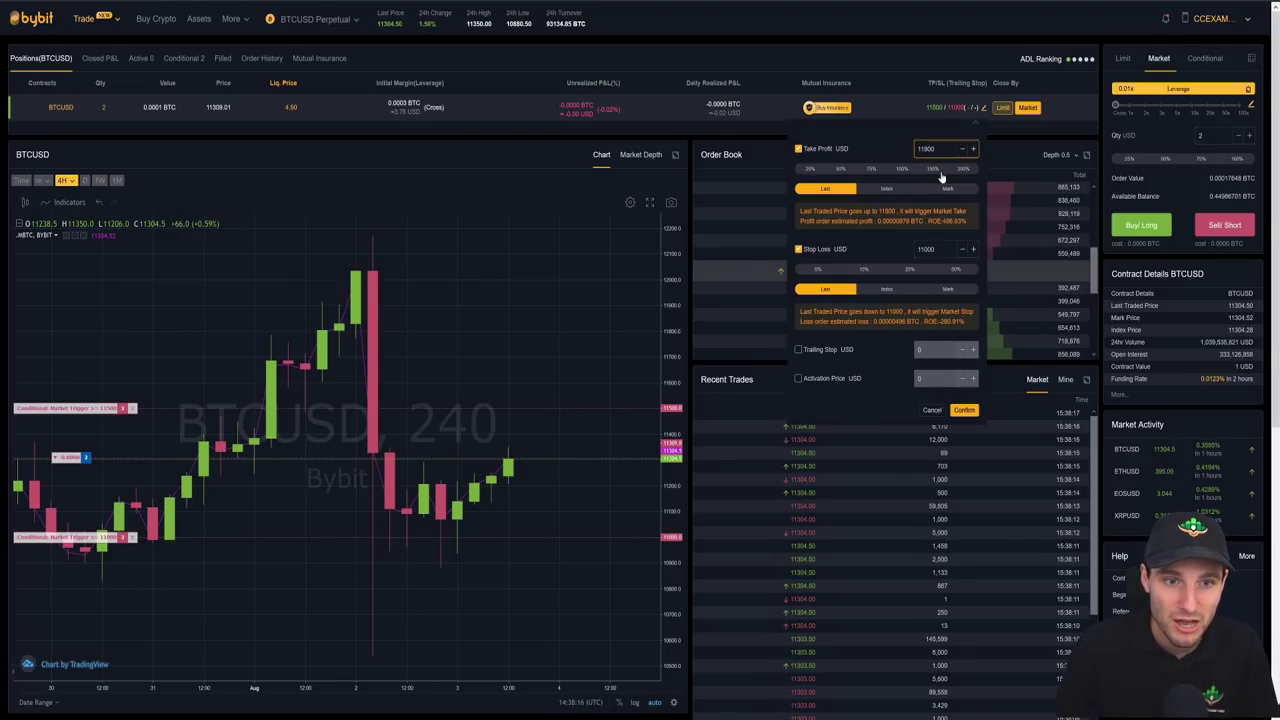
click(963, 410)
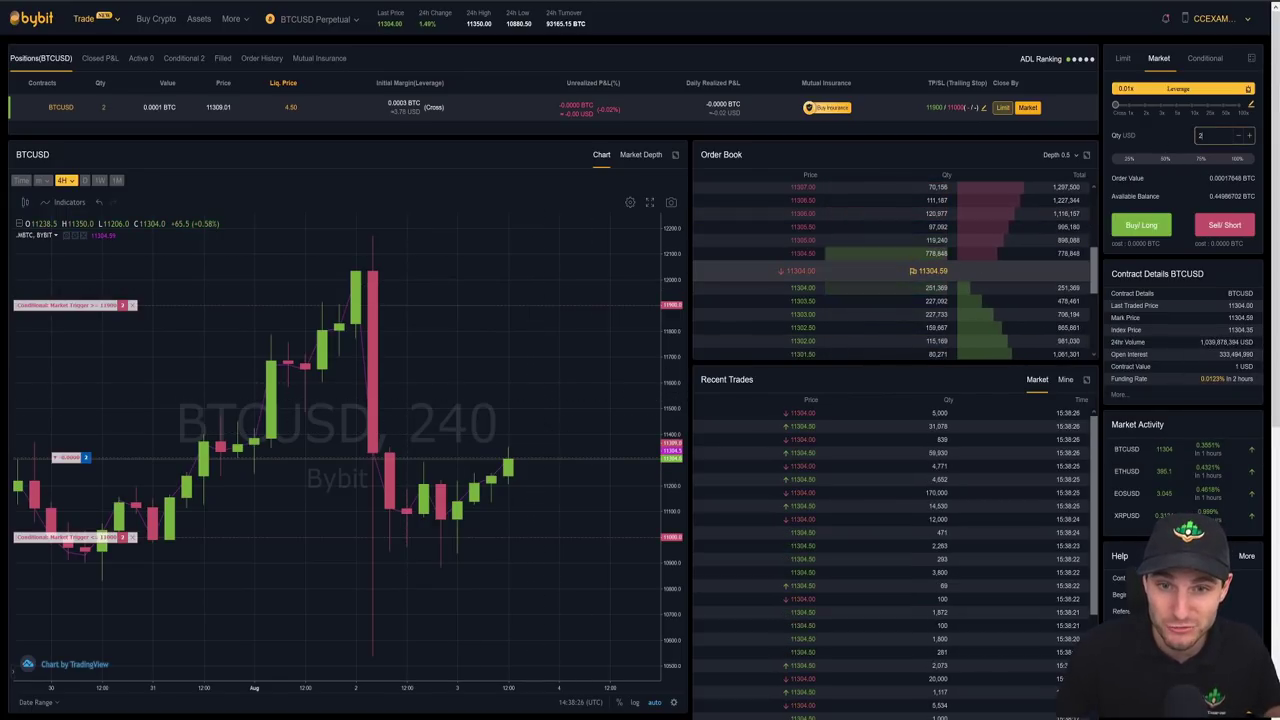
click(1141, 226)
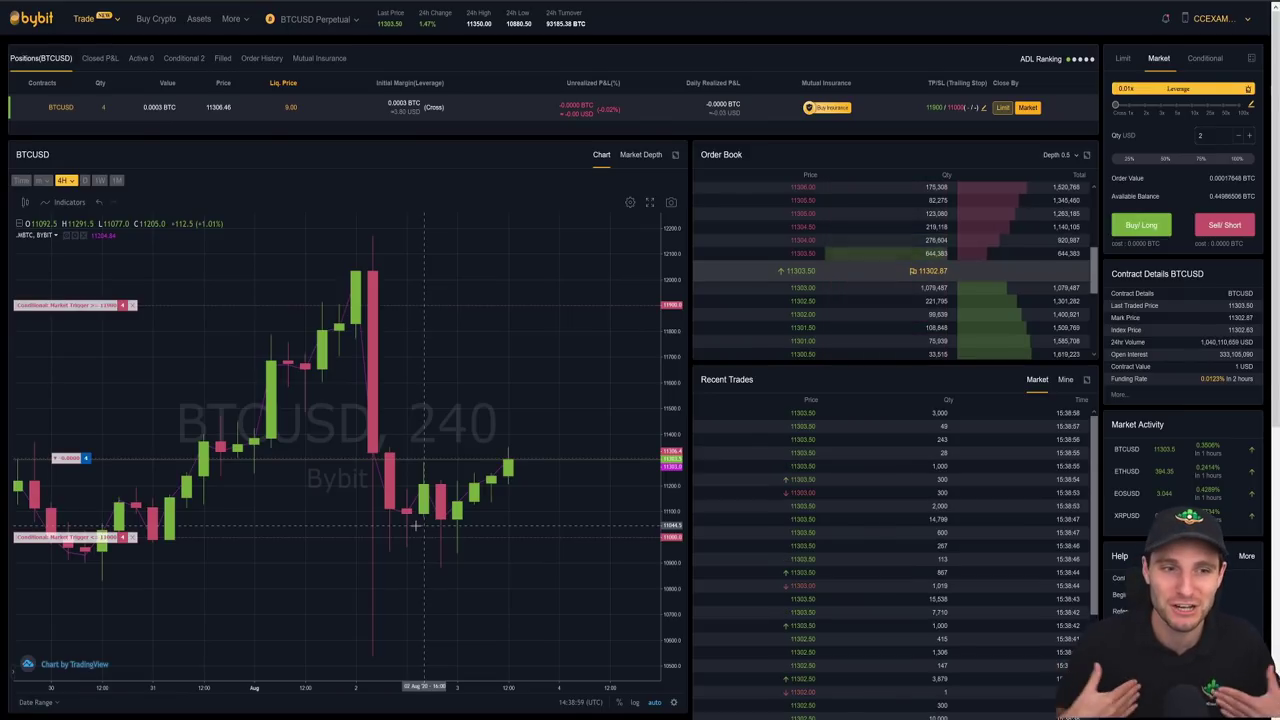
Close the entire BTCUSD long position at market price
scroll(520, 450, down, 2)
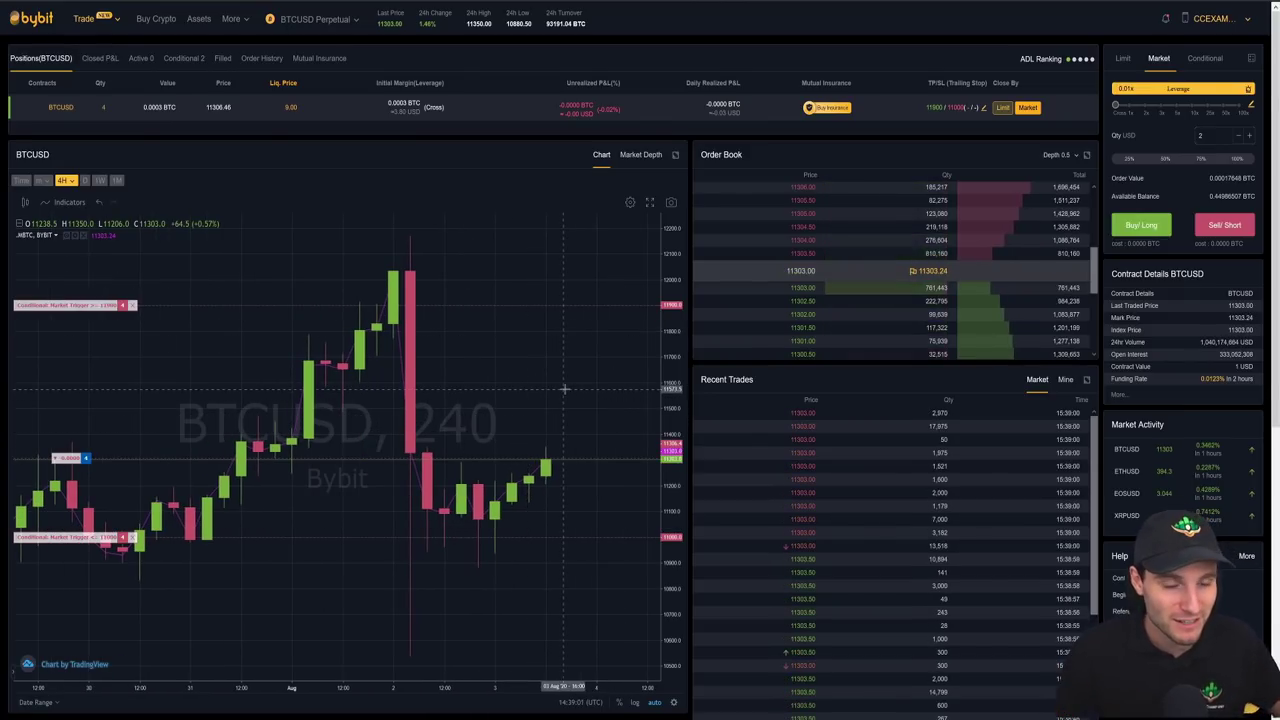
scroll(561, 390, down, 1)
drag(561, 390, 541, 392)
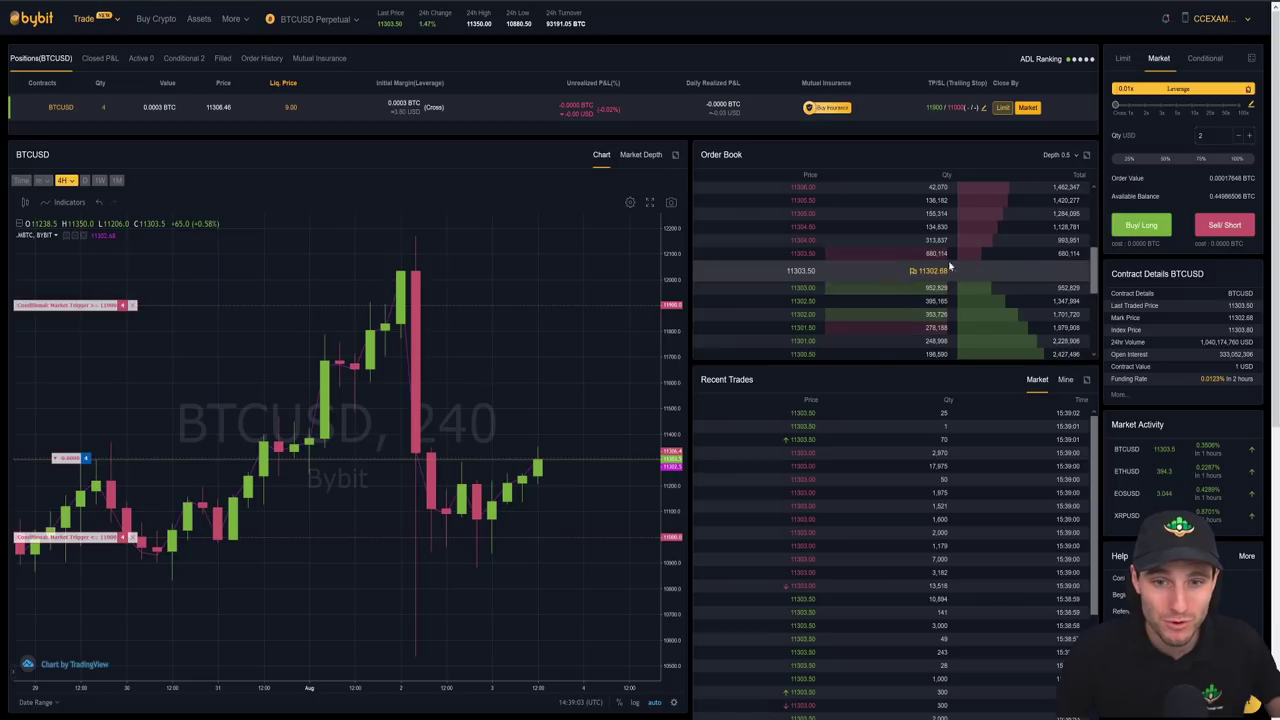
click(1028, 108)
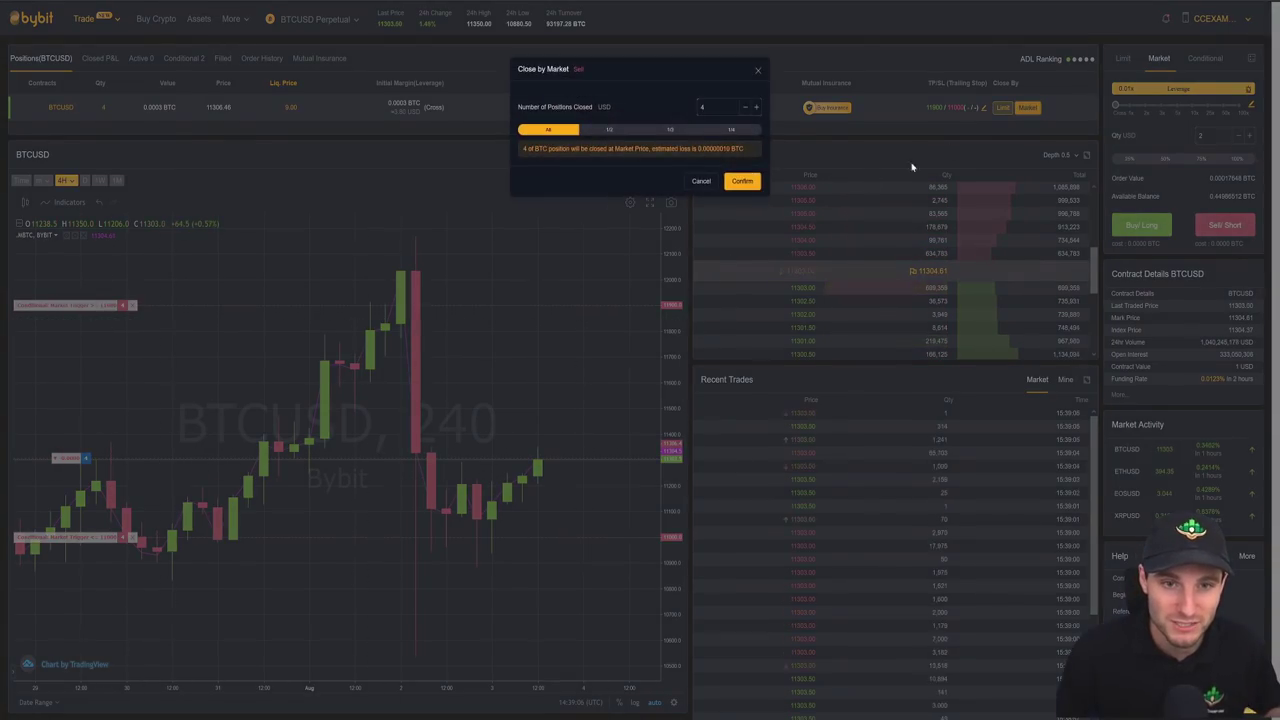
click(749, 188)
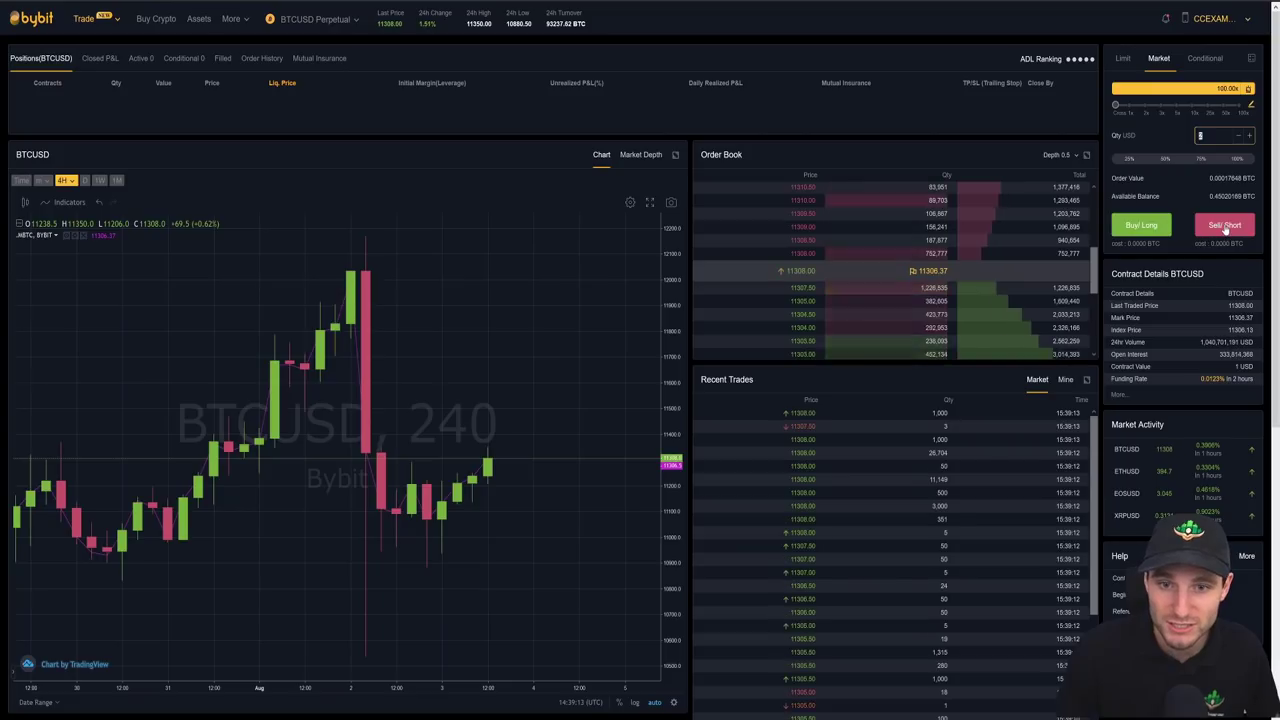
Start a 2 USD market short on BTCUSD with stop loss set to 10000 and take profit set to 12000
click(1225, 225)
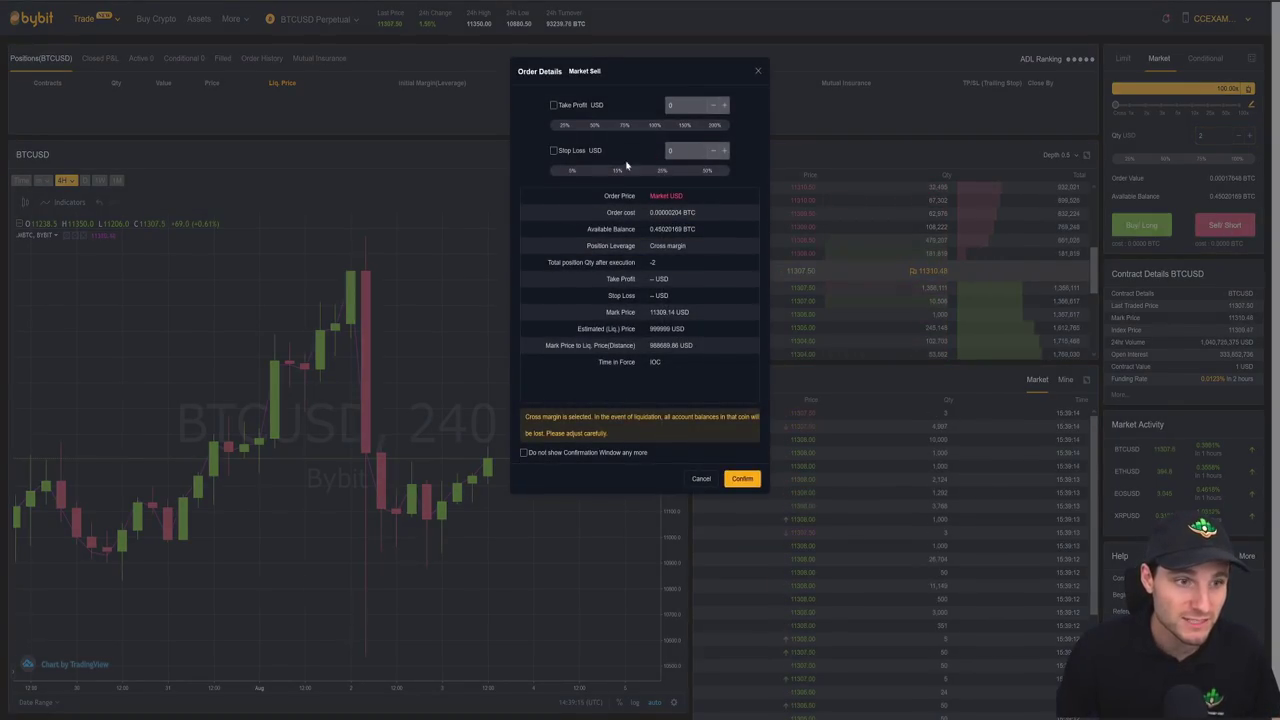
click(554, 150)
click(672, 150)
text(100)
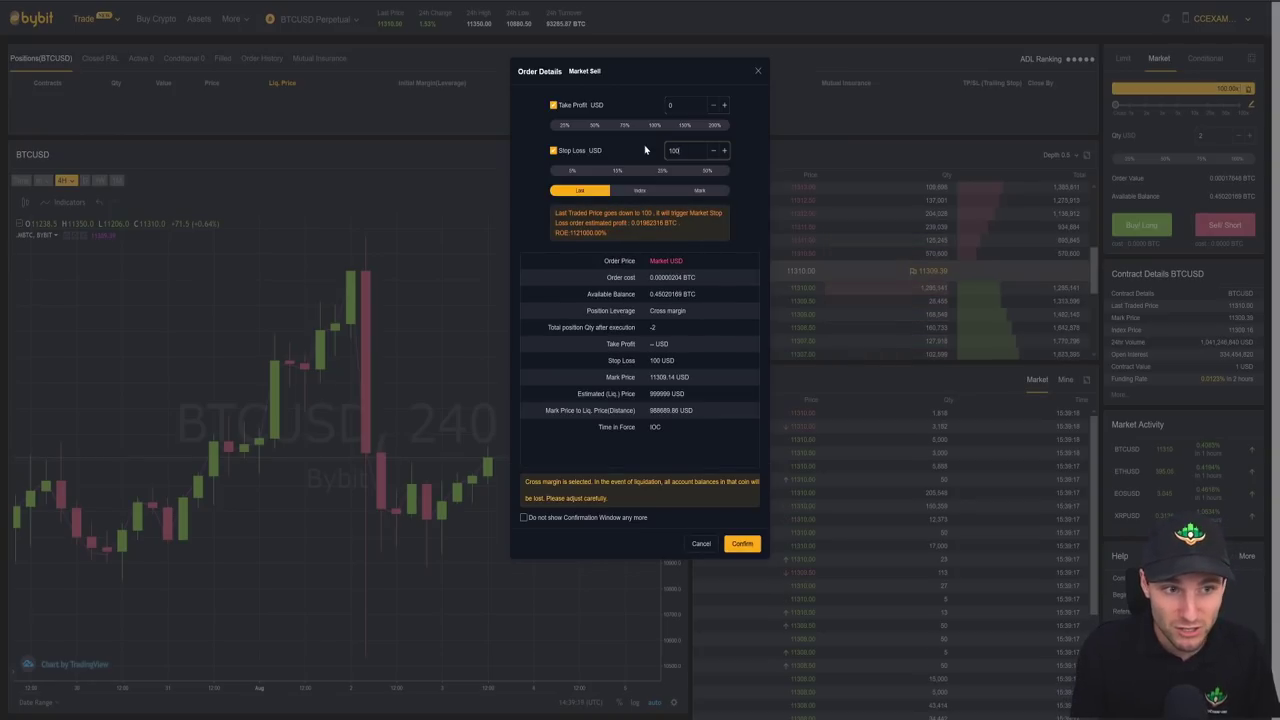
text(00)
text(1)
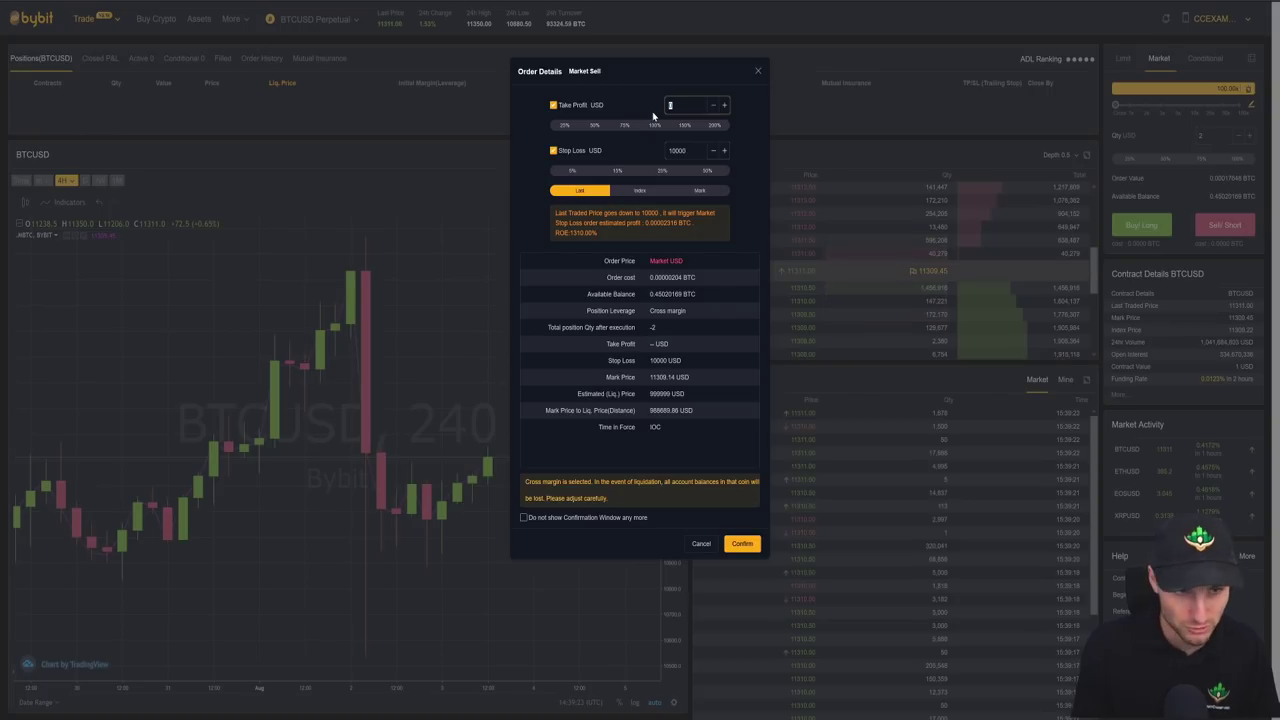
text(2000)
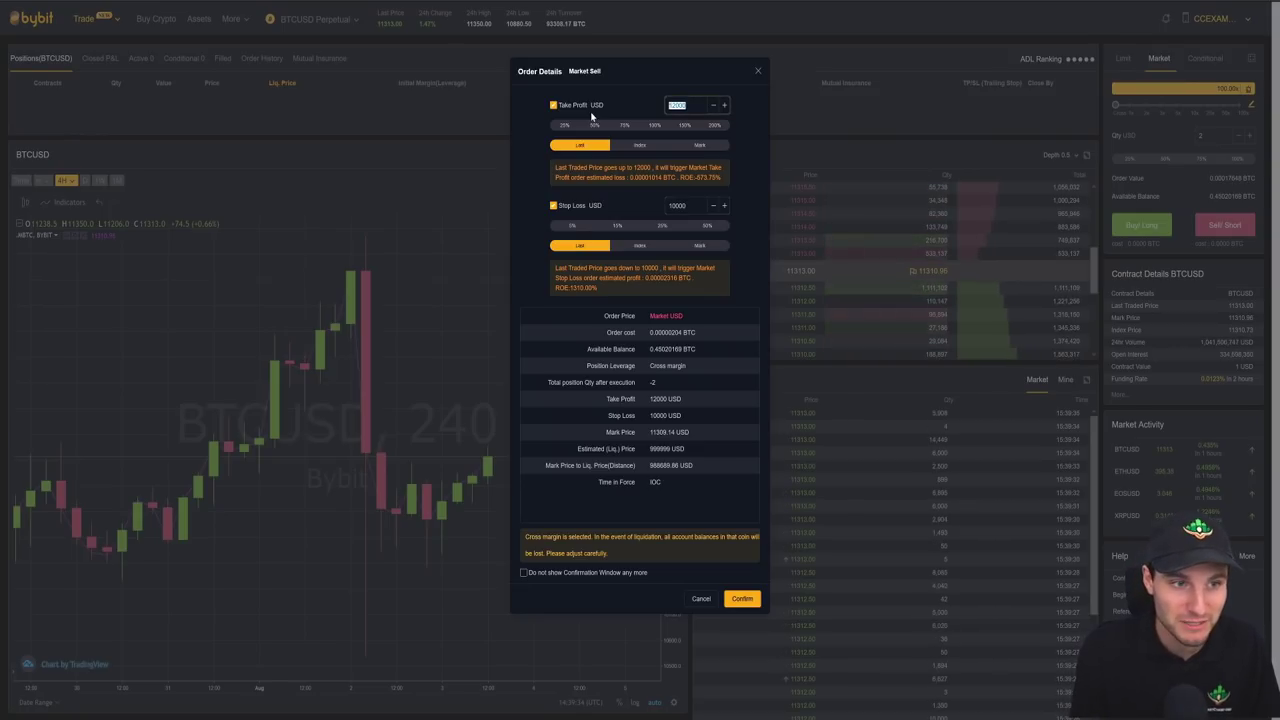
Set the short order's take profit to 10000 and stop loss to 12000, and submit the market sell
text(1)
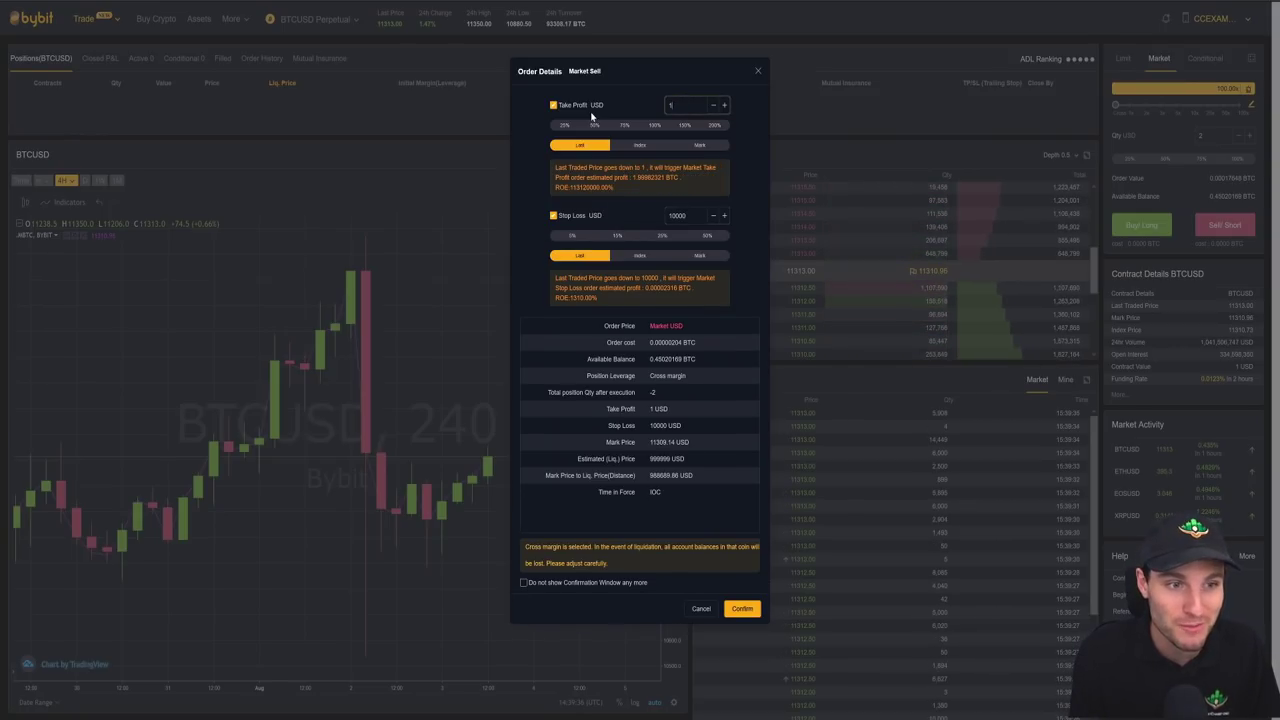
text(0000)
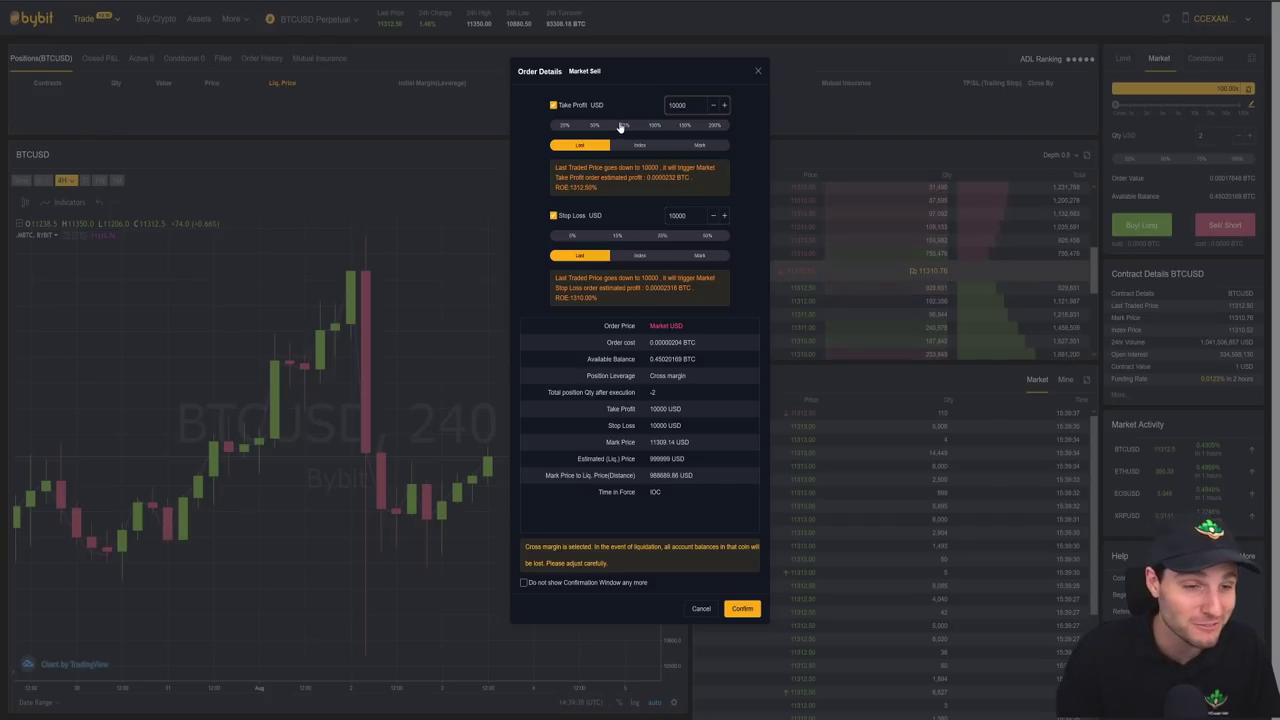
click(684, 216)
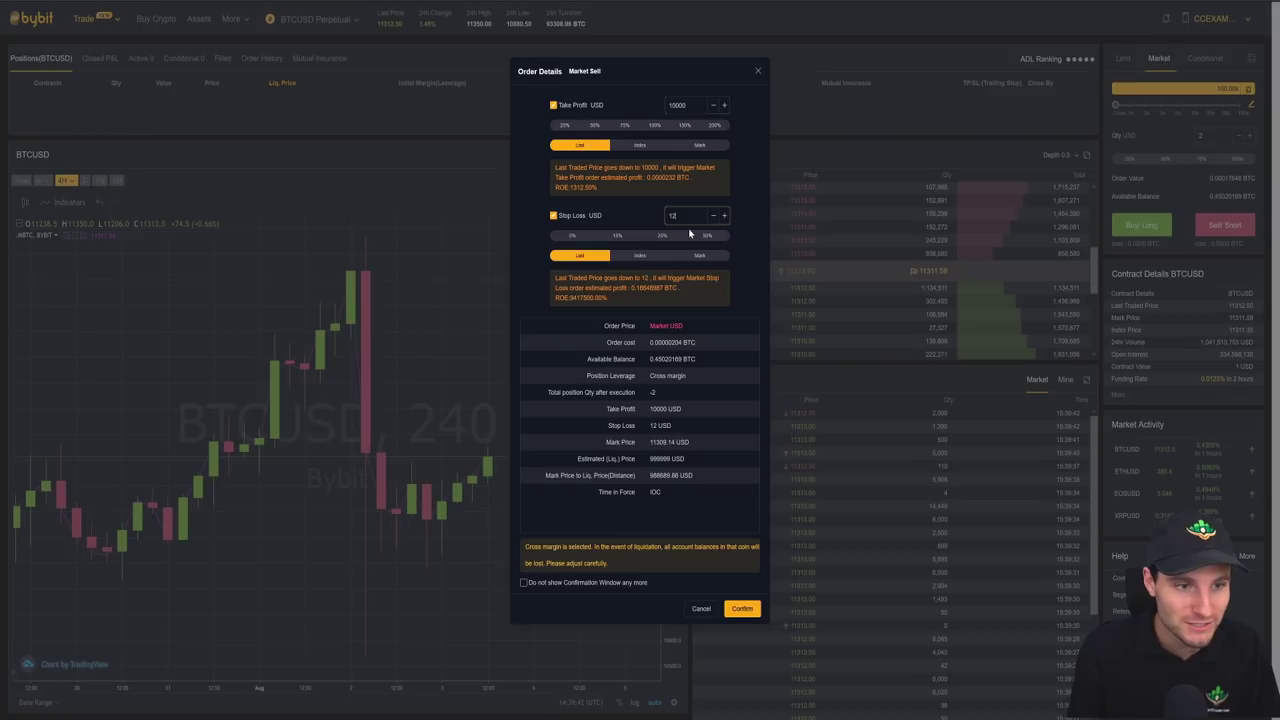
key(BackSpace)
key(BackSpace)
key(BackSpace)
text(2000)
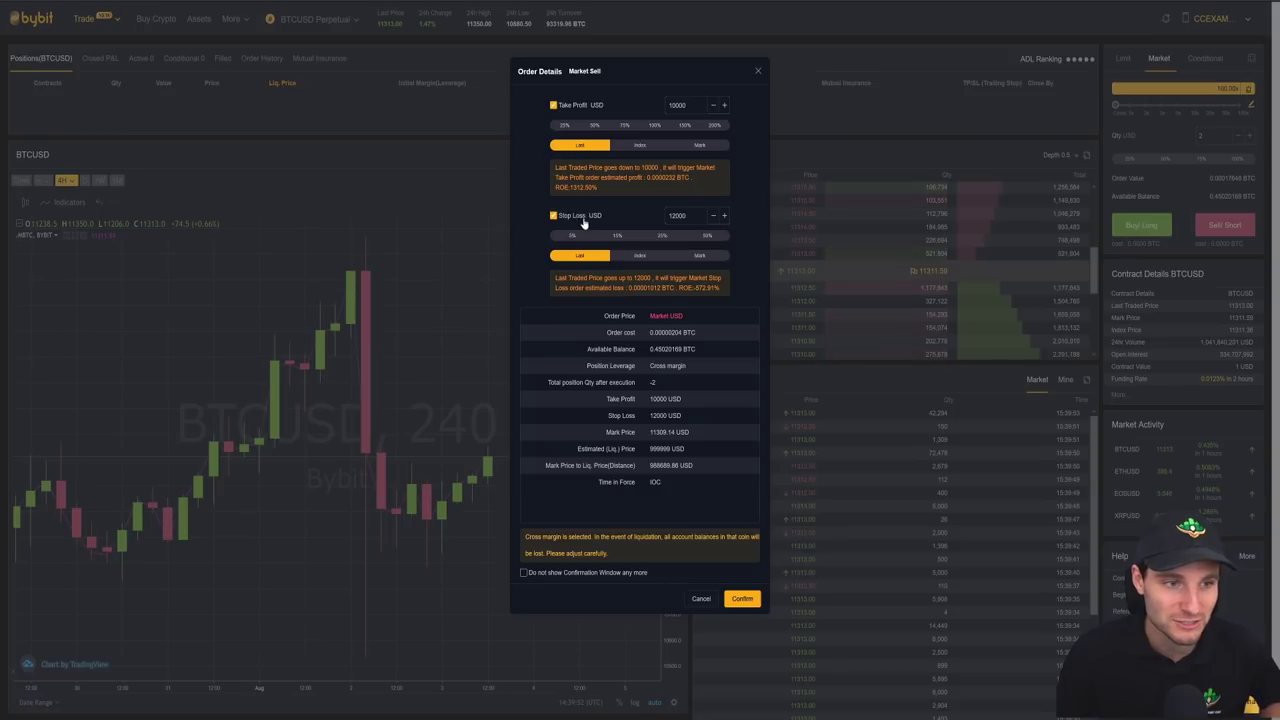
click(738, 598)
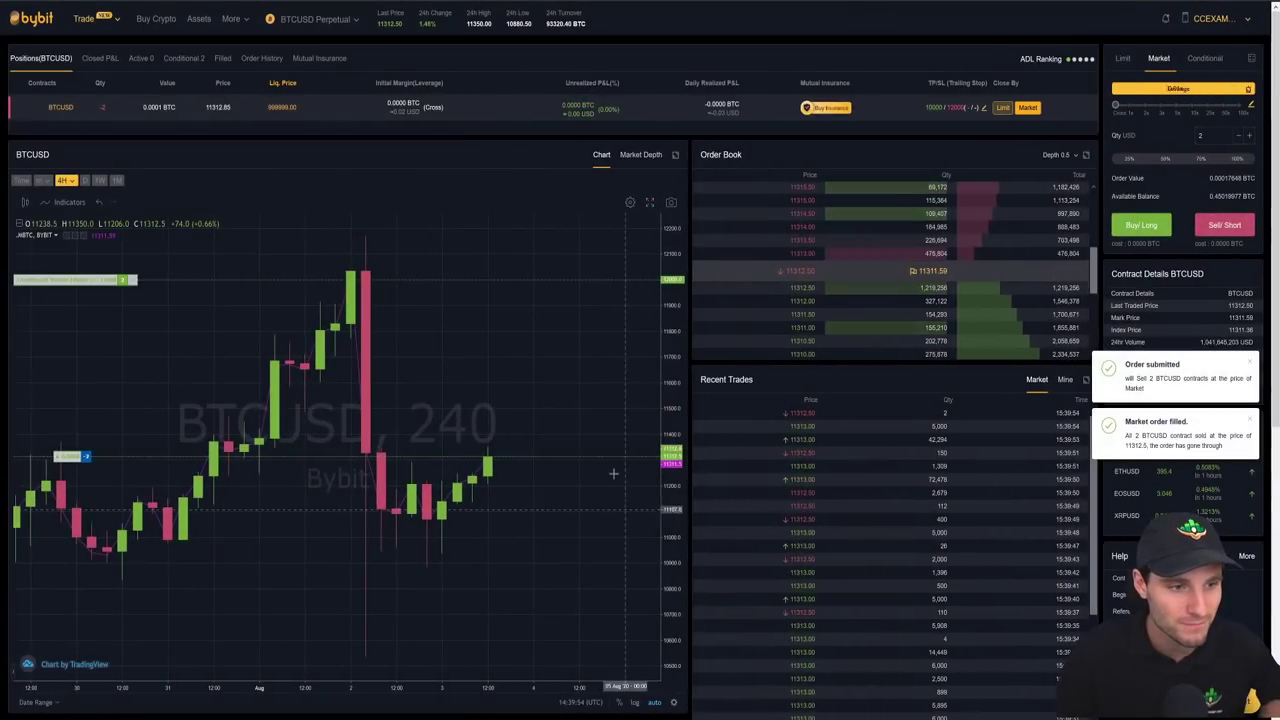
Add another 2 USD market sell to the BTCUSD short, accepting the risk confirmation, and close the whole position at market price
scroll(644, 405, up, 3)
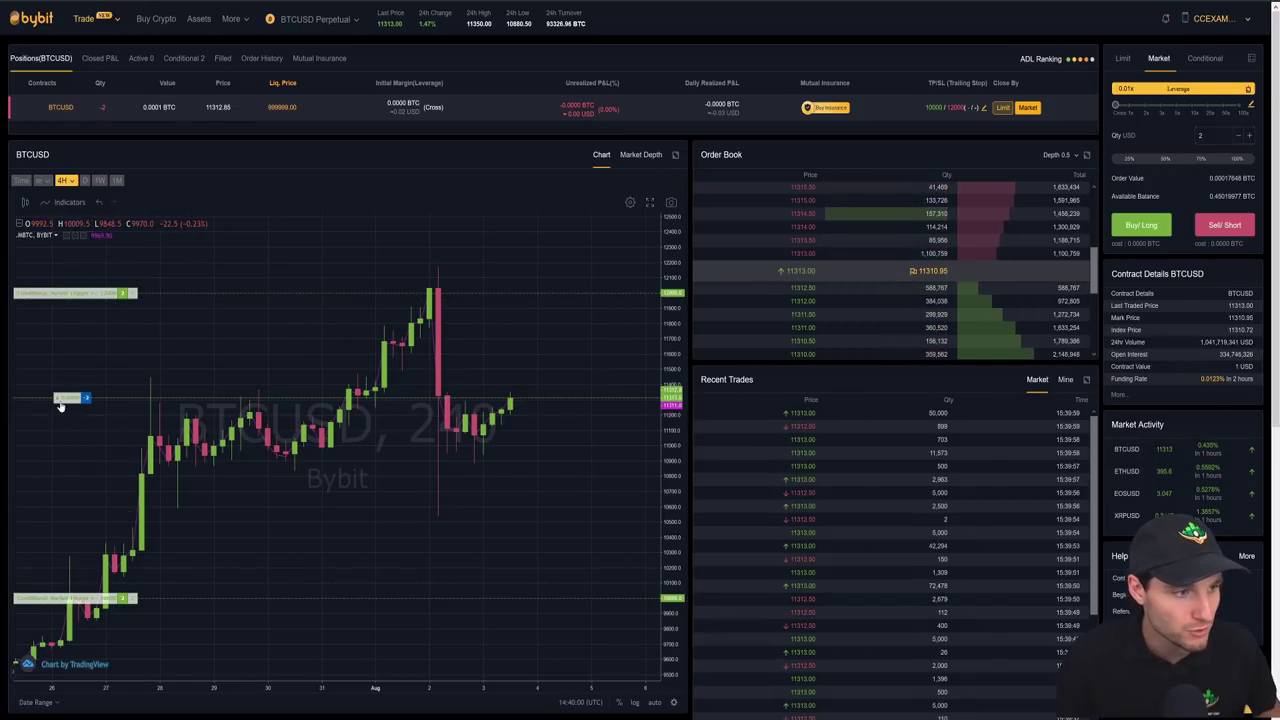
click(1230, 228)
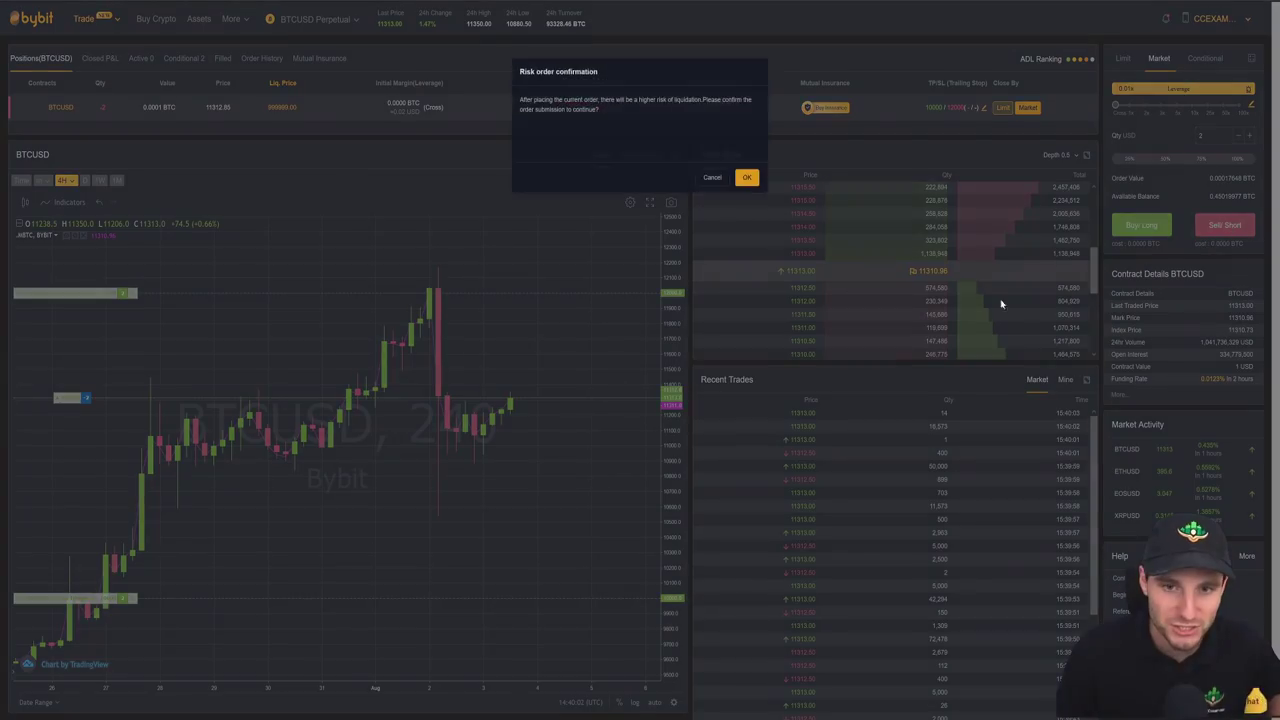
click(746, 179)
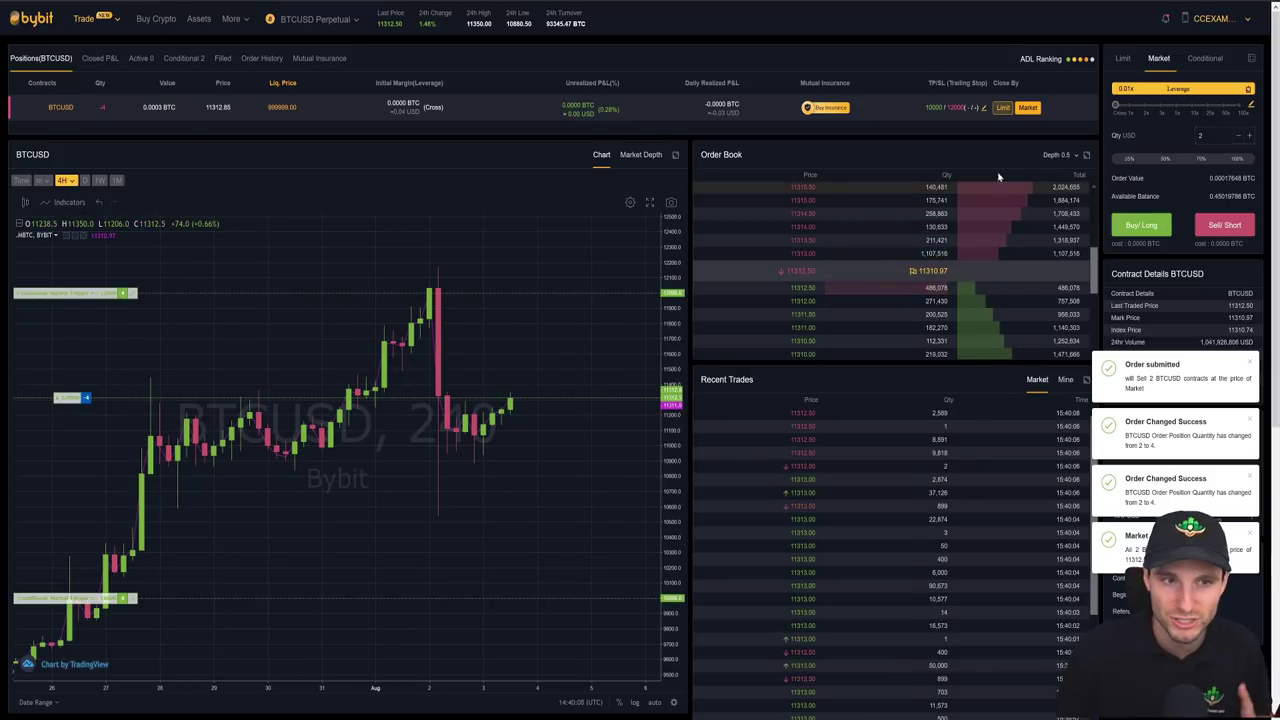
click(1028, 107)
click(740, 180)
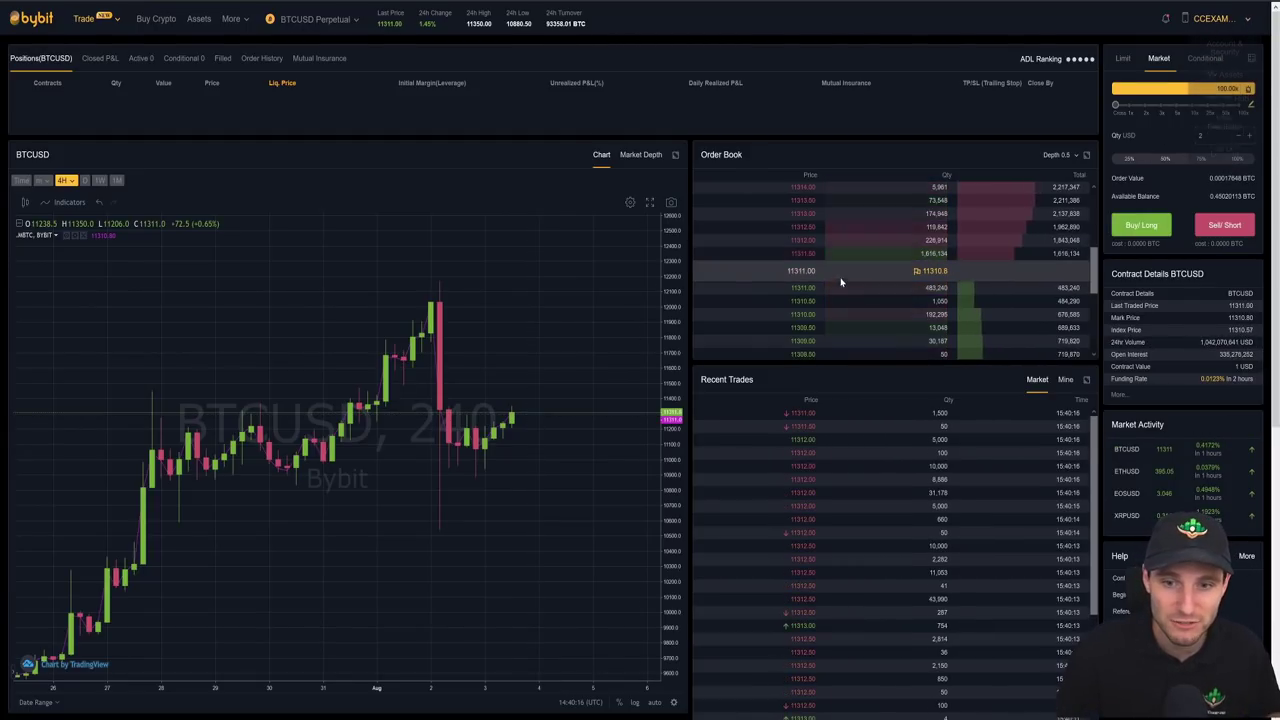
Open the account's asset overview and go to the assets exchange page
mouse_move(1210, 20)
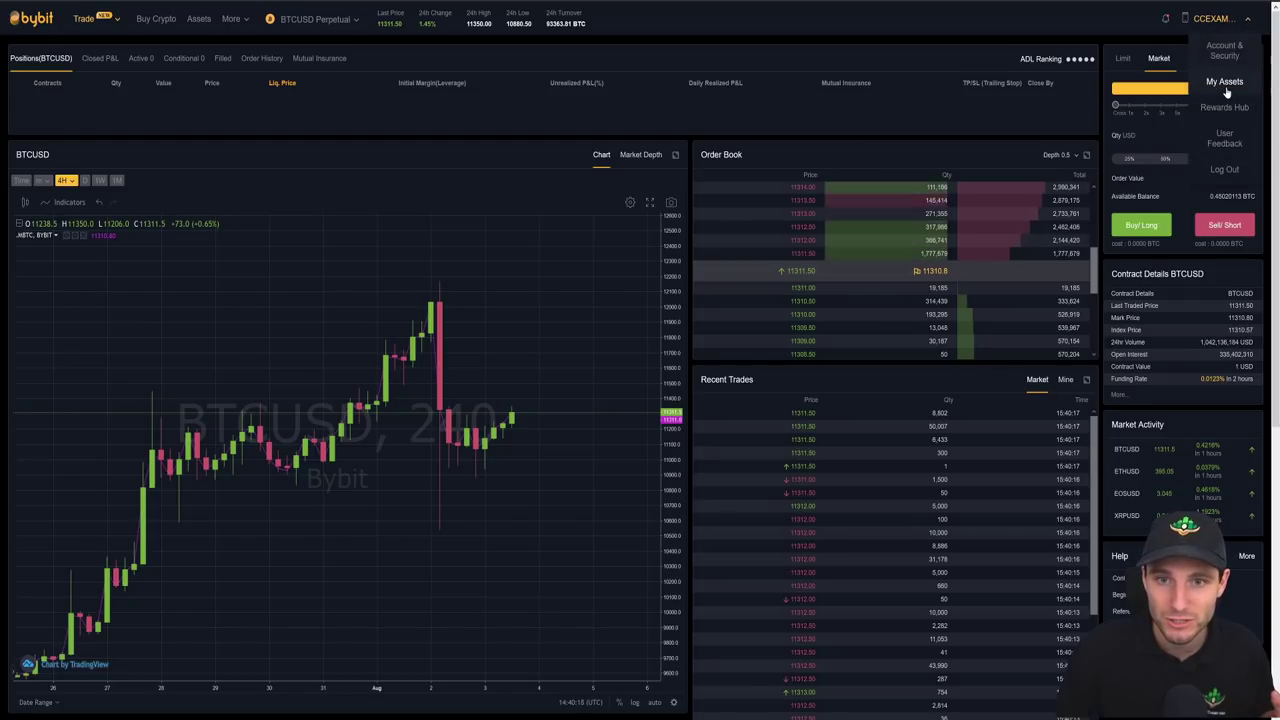
click(1223, 77)
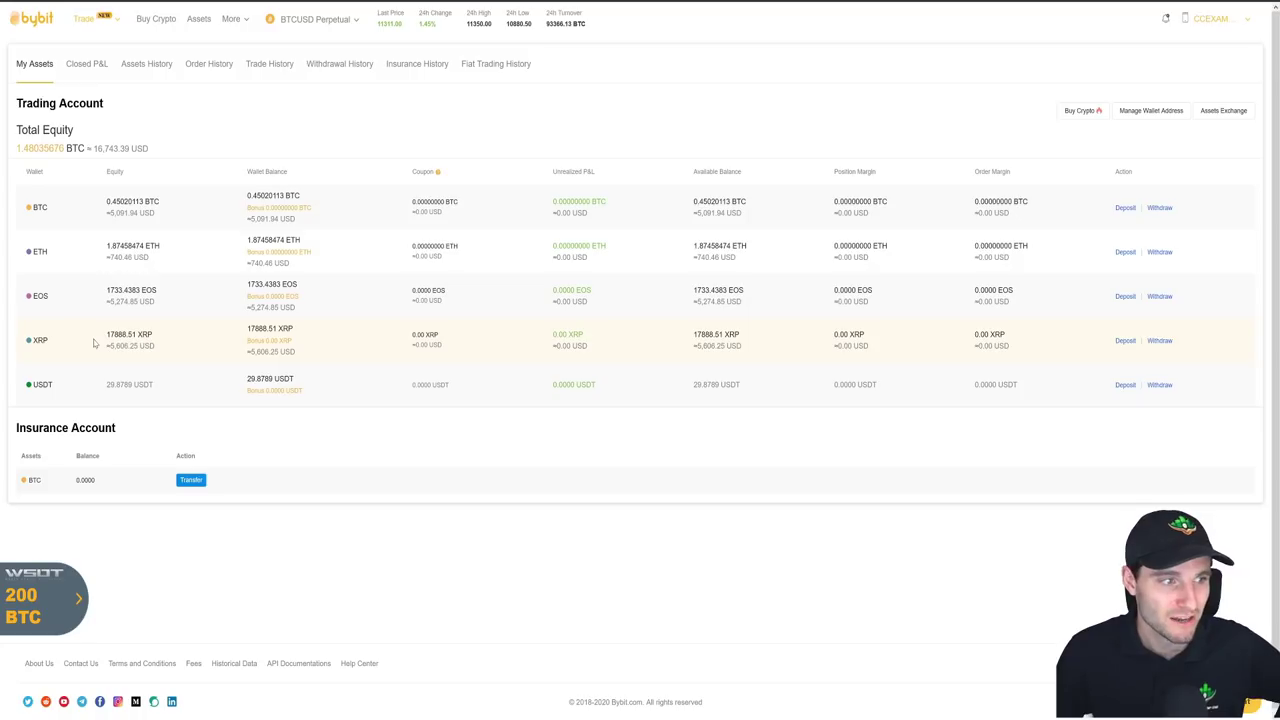
click(1224, 113)
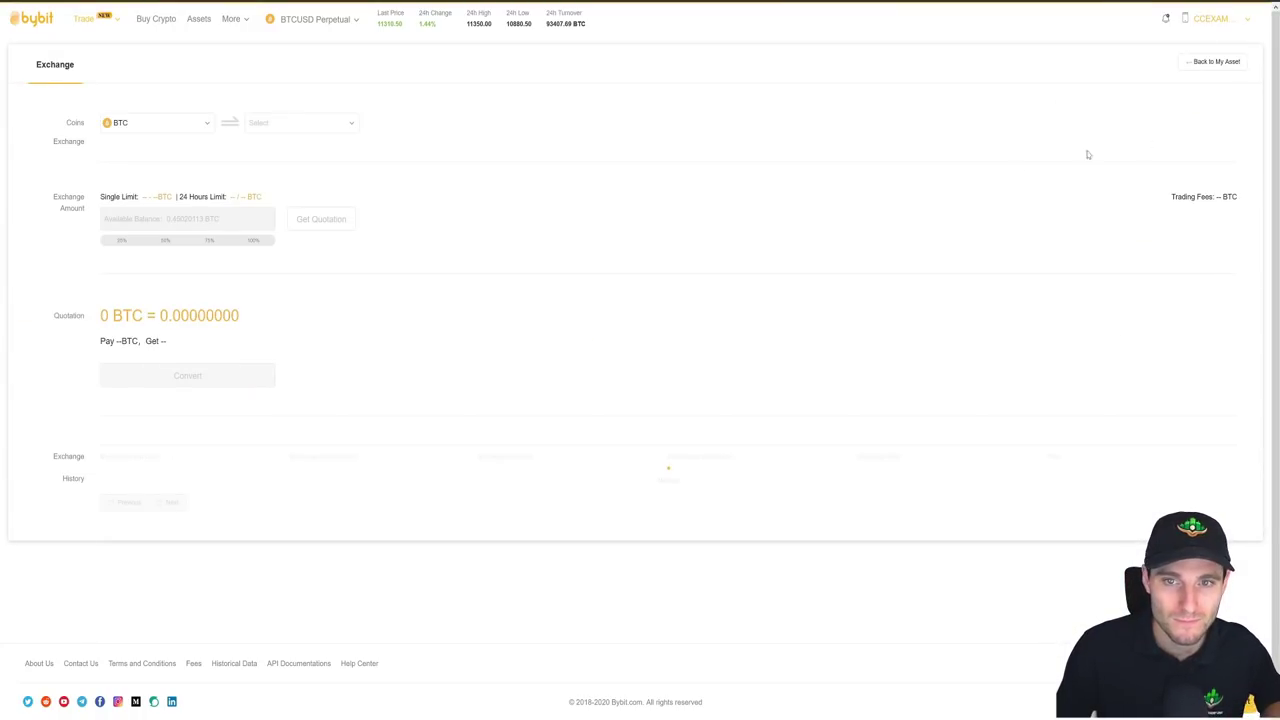
Get a quotation for exchanging 25% of the BTC balance, 0.11243773 BTC, into XRP, and dismiss the exchange confirmation
click(252, 125)
click(271, 190)
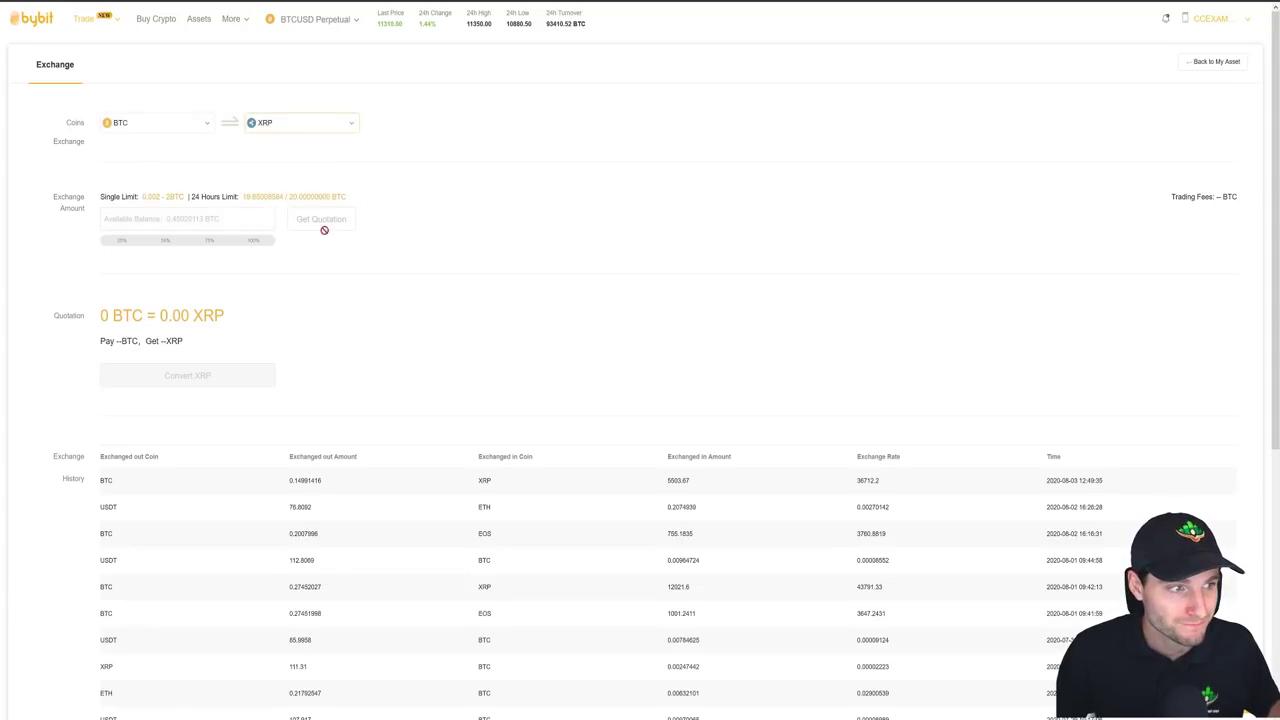
click(121, 244)
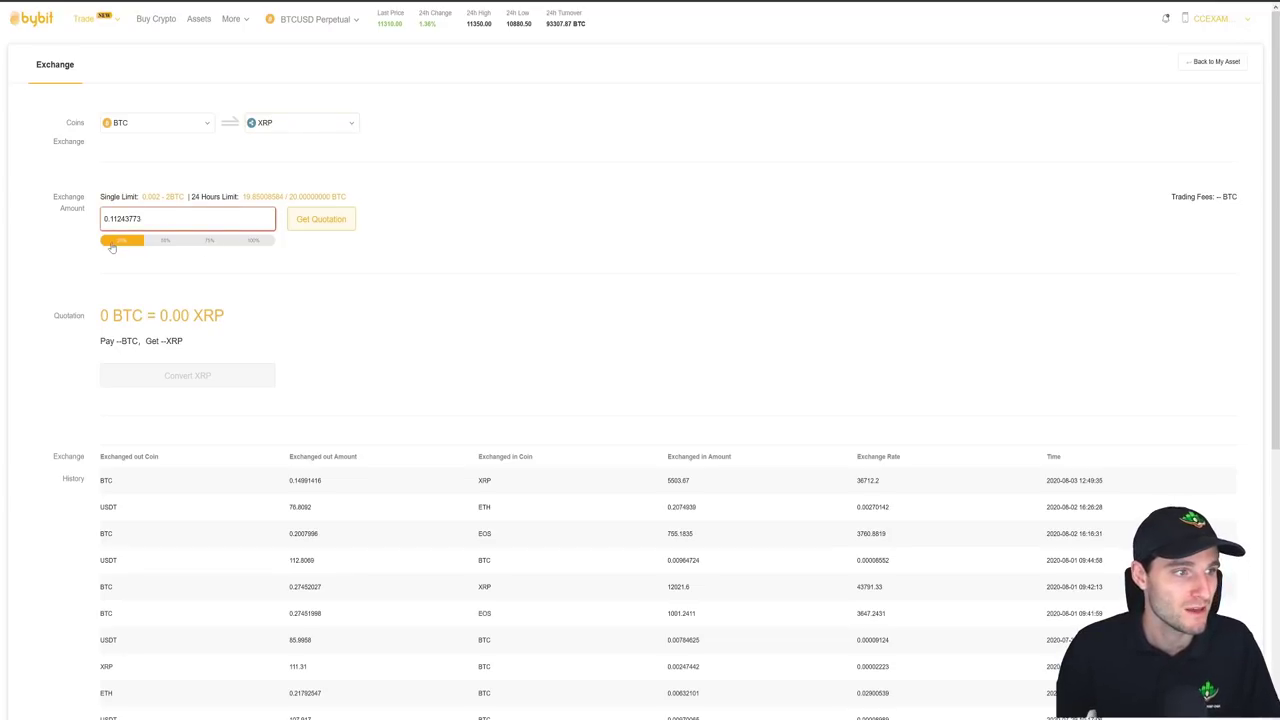
click(322, 220)
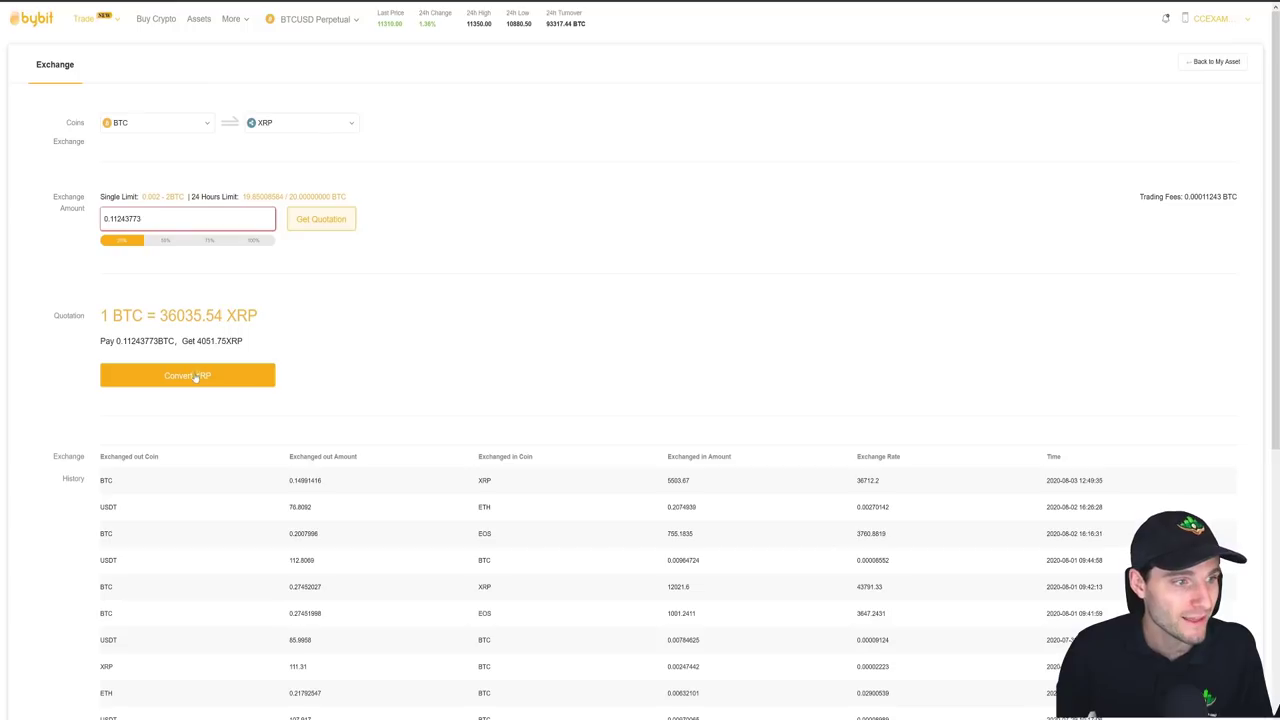
click(195, 379)
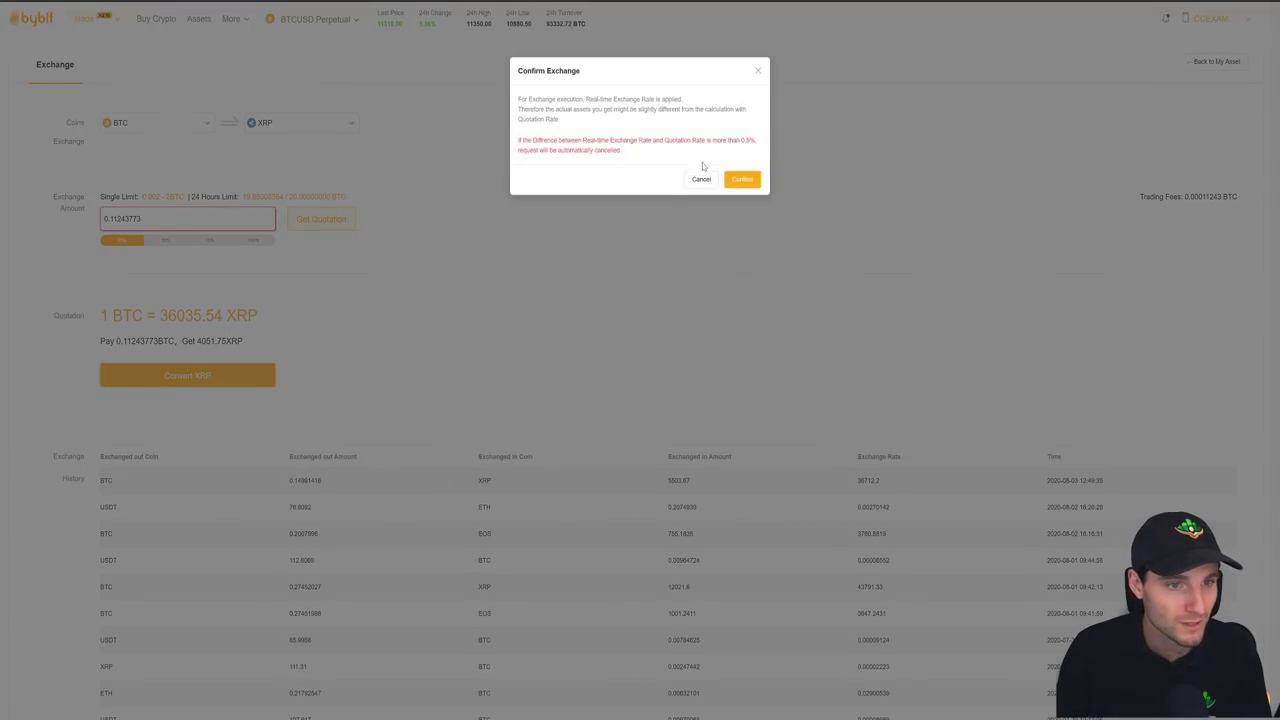
click(701, 179)
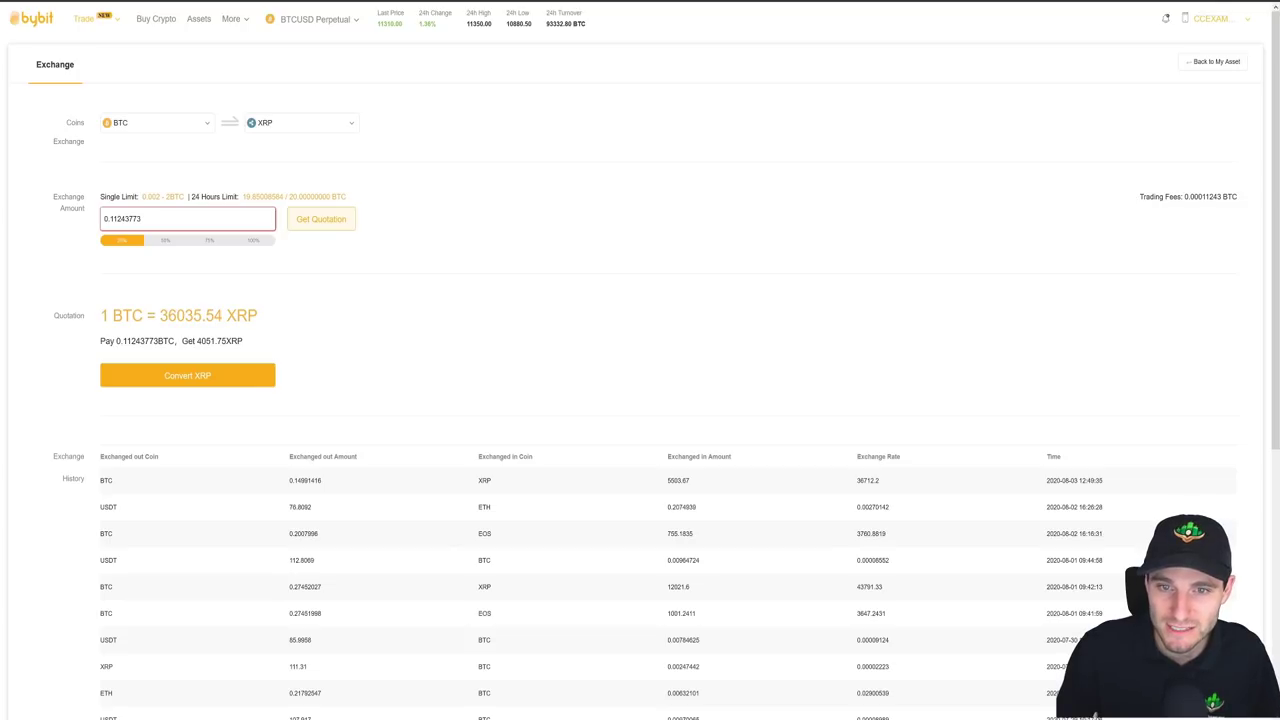
Copy the exchange's trading fee text and search the web for it in a new browser tab
mouse_move(1240, 203)
mouse_down()
mouse_move(1166, 197)
mouse_move(1238, 197)
mouse_up()
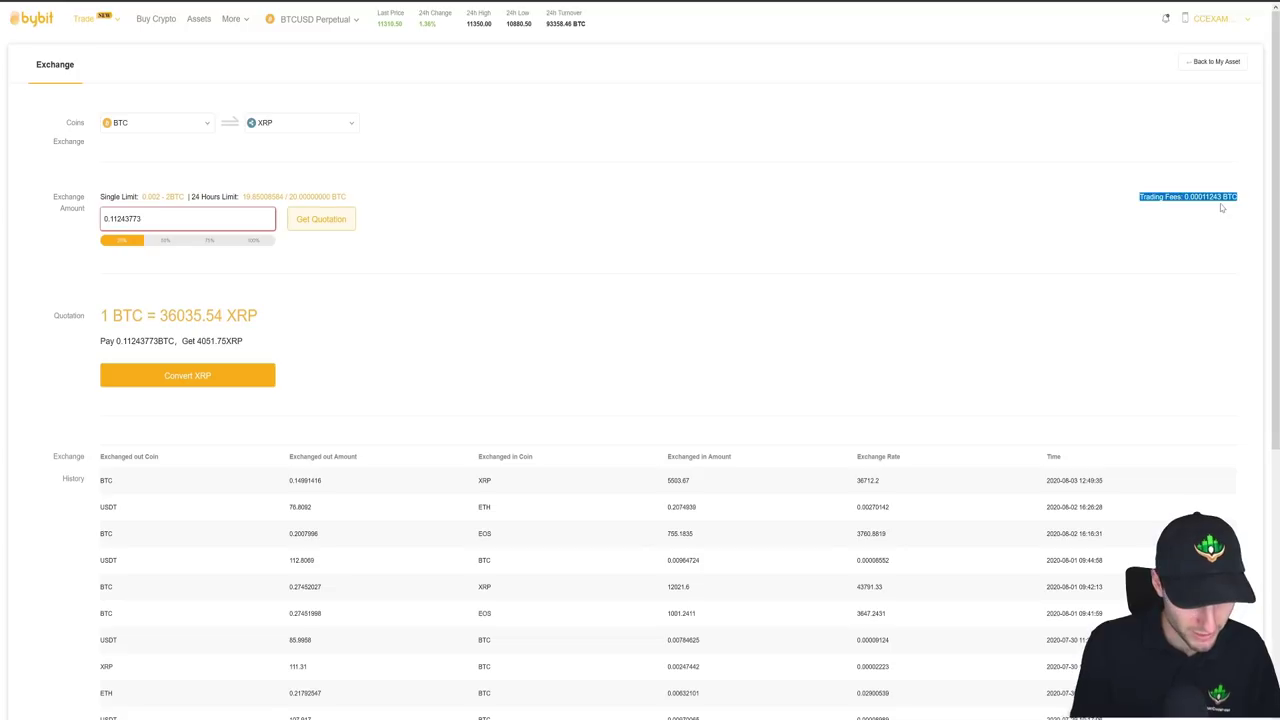
right_click(1140, 196)
click(1165, 204)
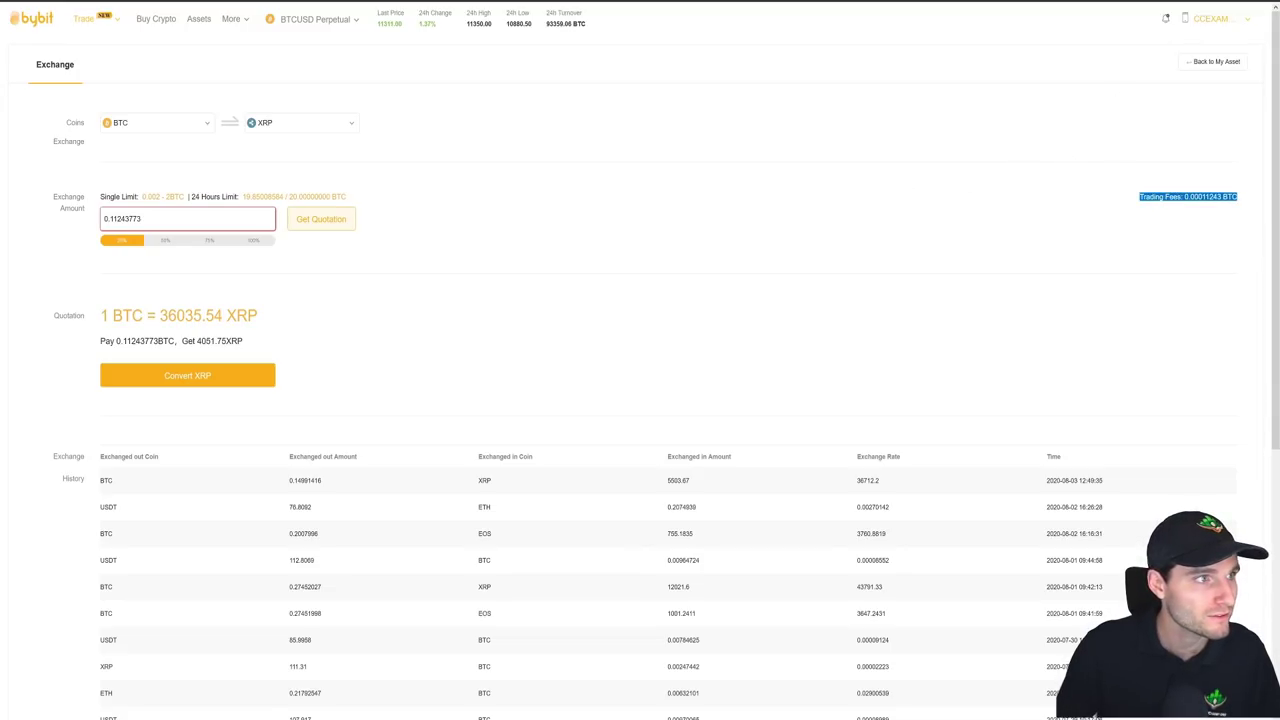
key(ctrl+t)
key(ctrl+v)
key(Return)
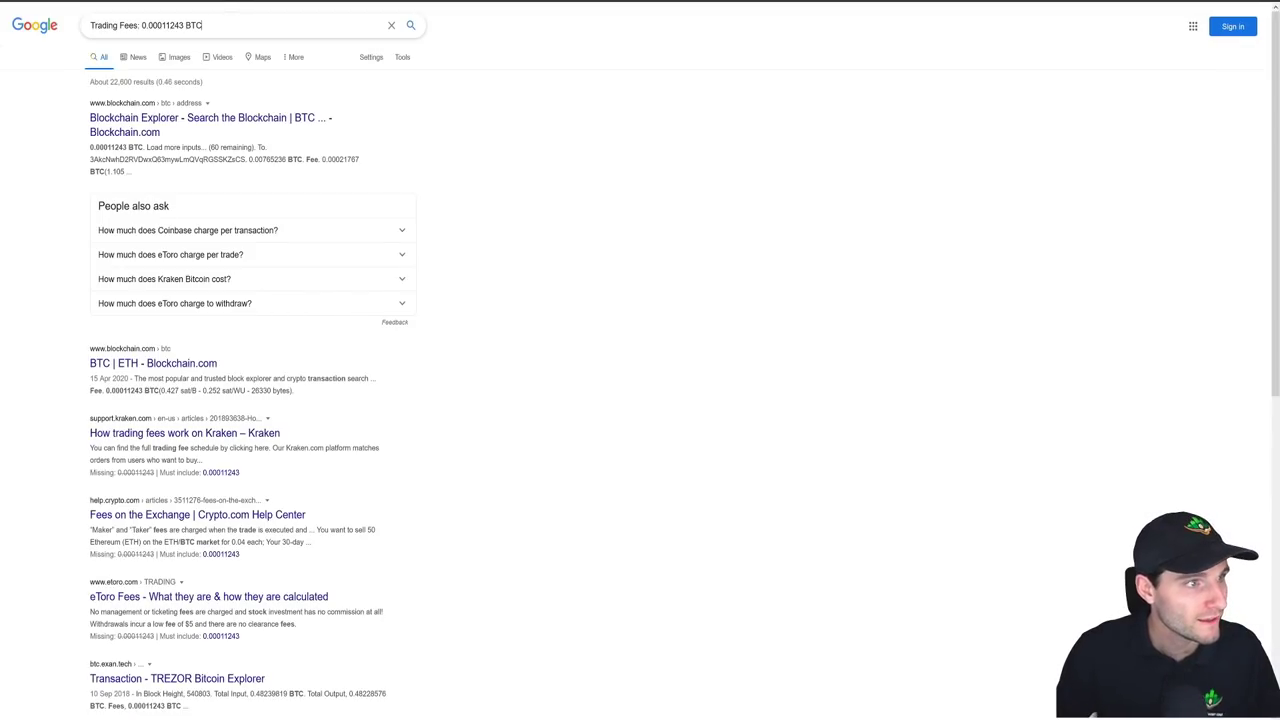
Change the web search to "0.00011243 BTC in usd" to convert the trading fee to dollars
key(Home)
key(ctrl+shift+Right)
key(ctrl+shift+Right)
key(BackSpace)
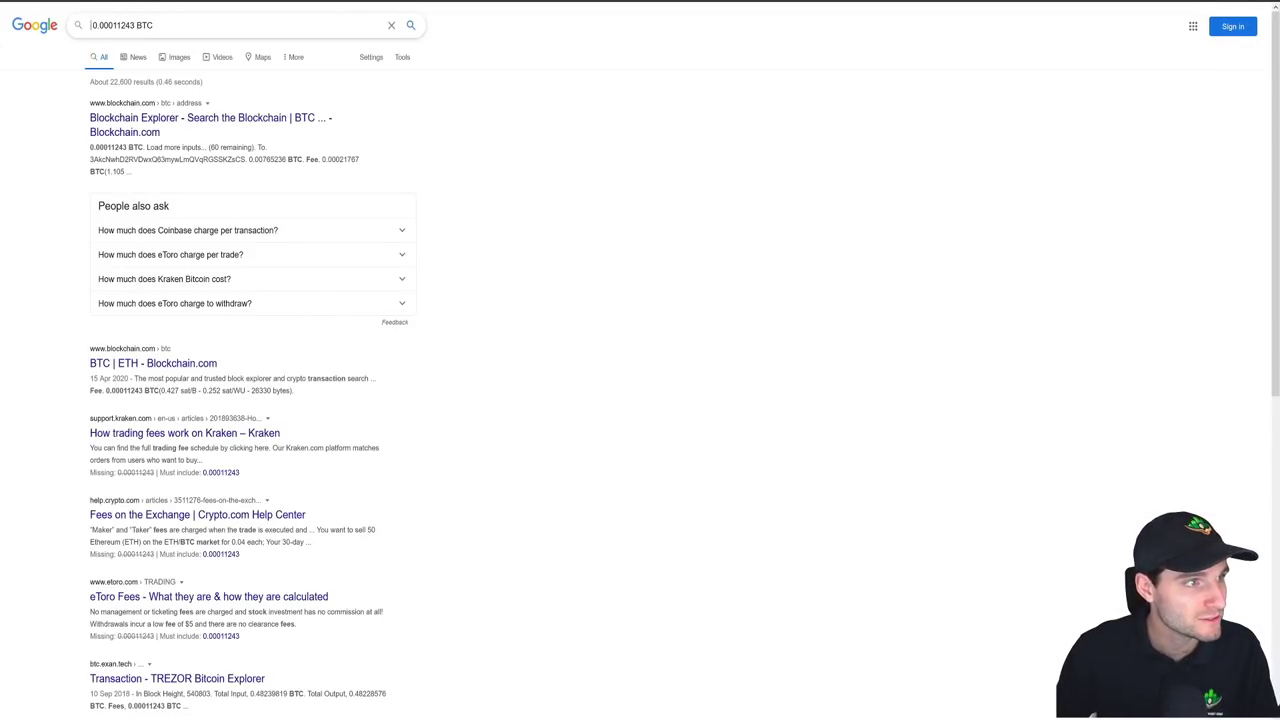
text(in usd)
key(Return)
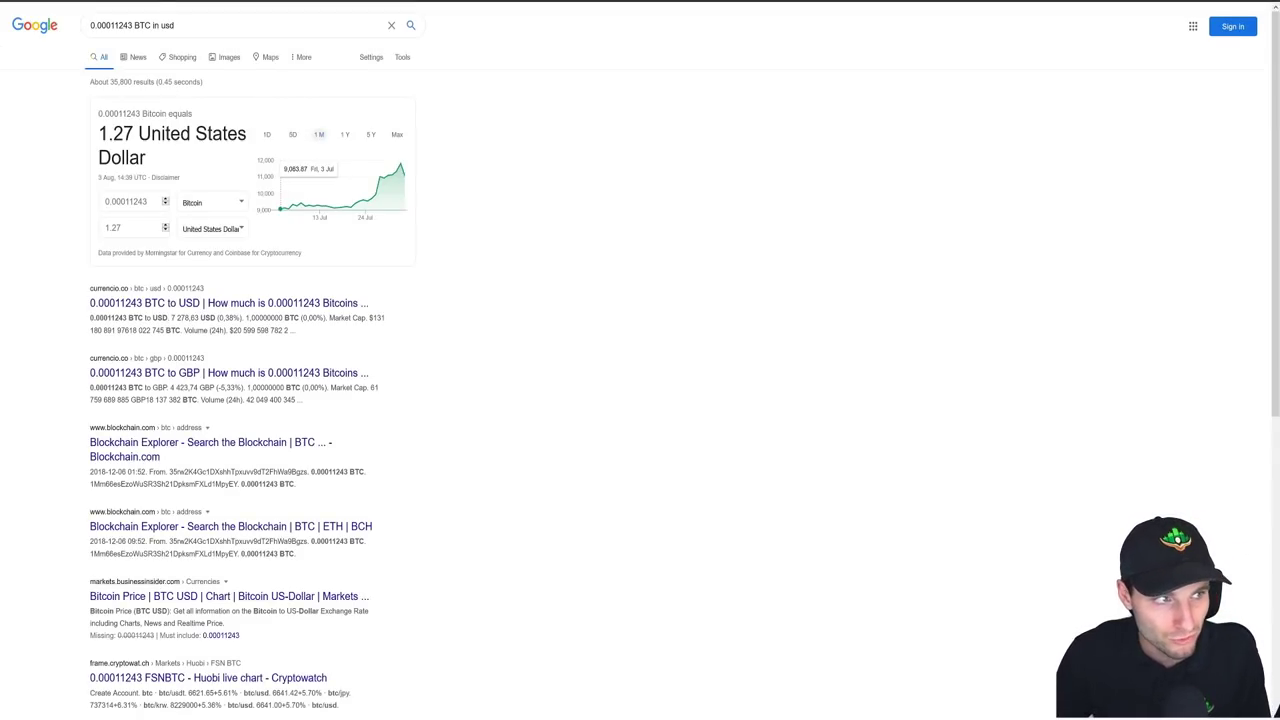
Return to the Bybit exchange page and convert the quoted 0.11243773 BTC to XRP, confirming the exchange
key(ctrl+Tab)
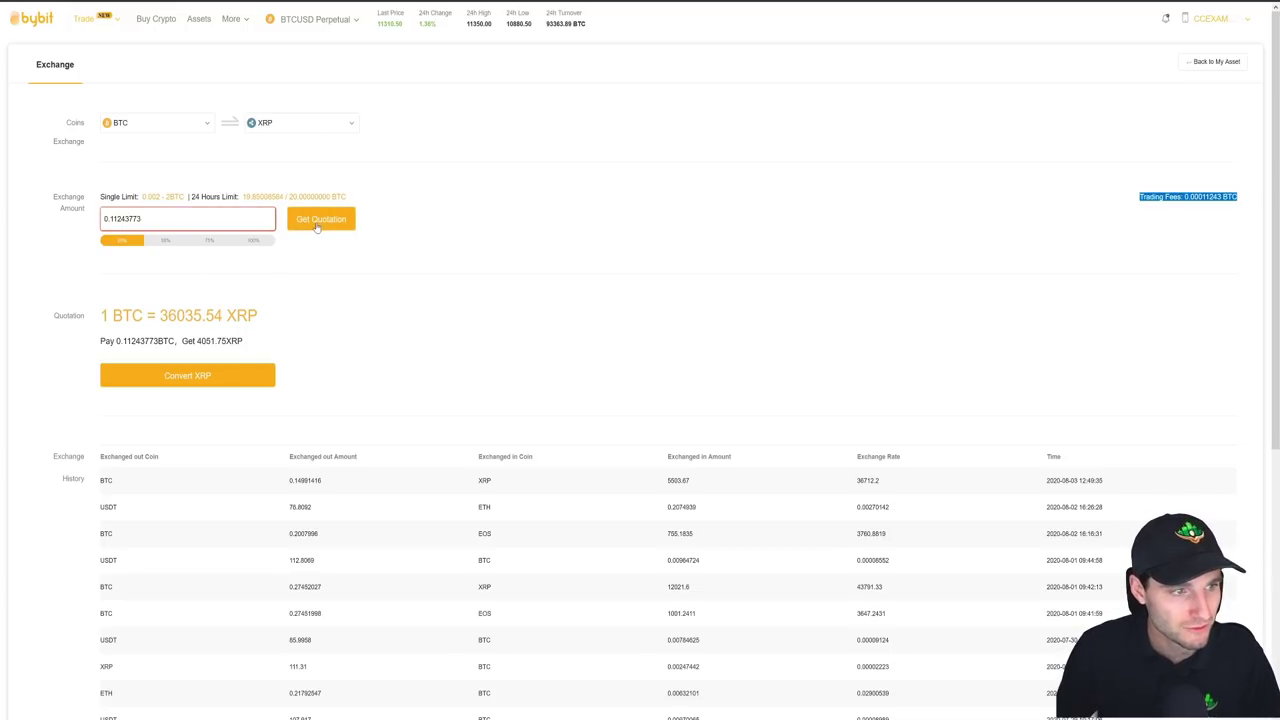
click(212, 384)
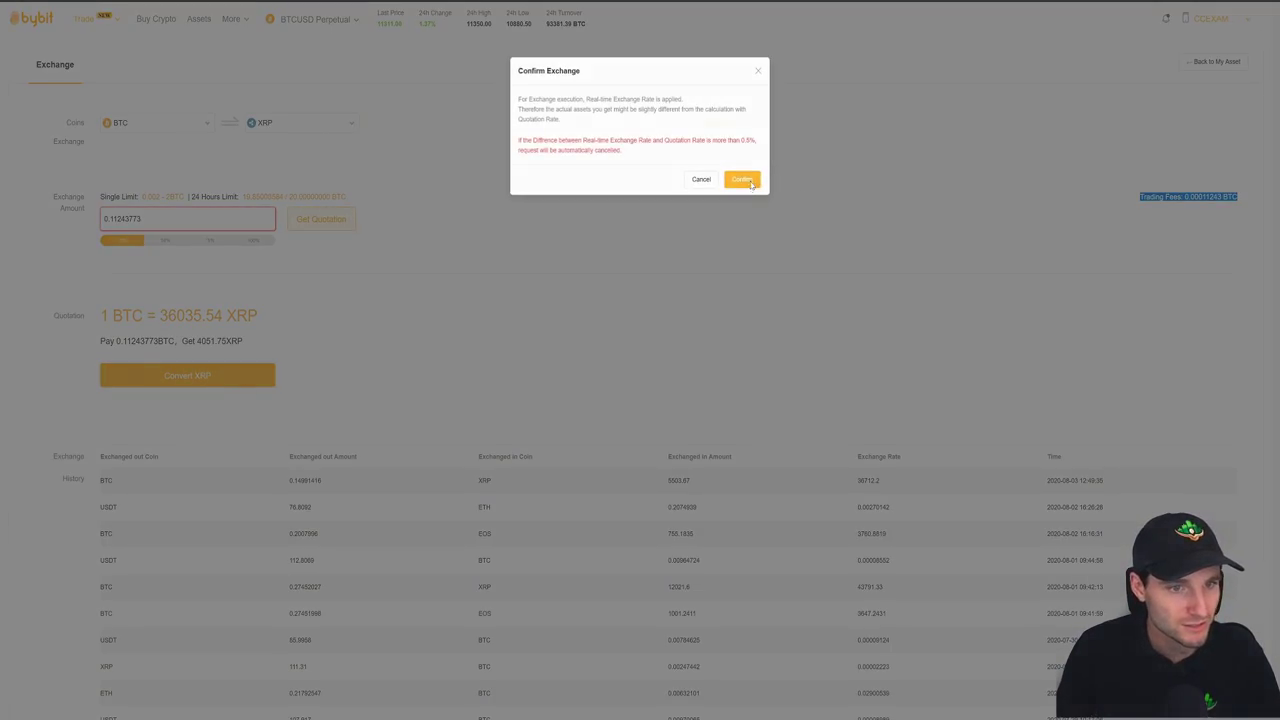
click(741, 180)
click(722, 134)
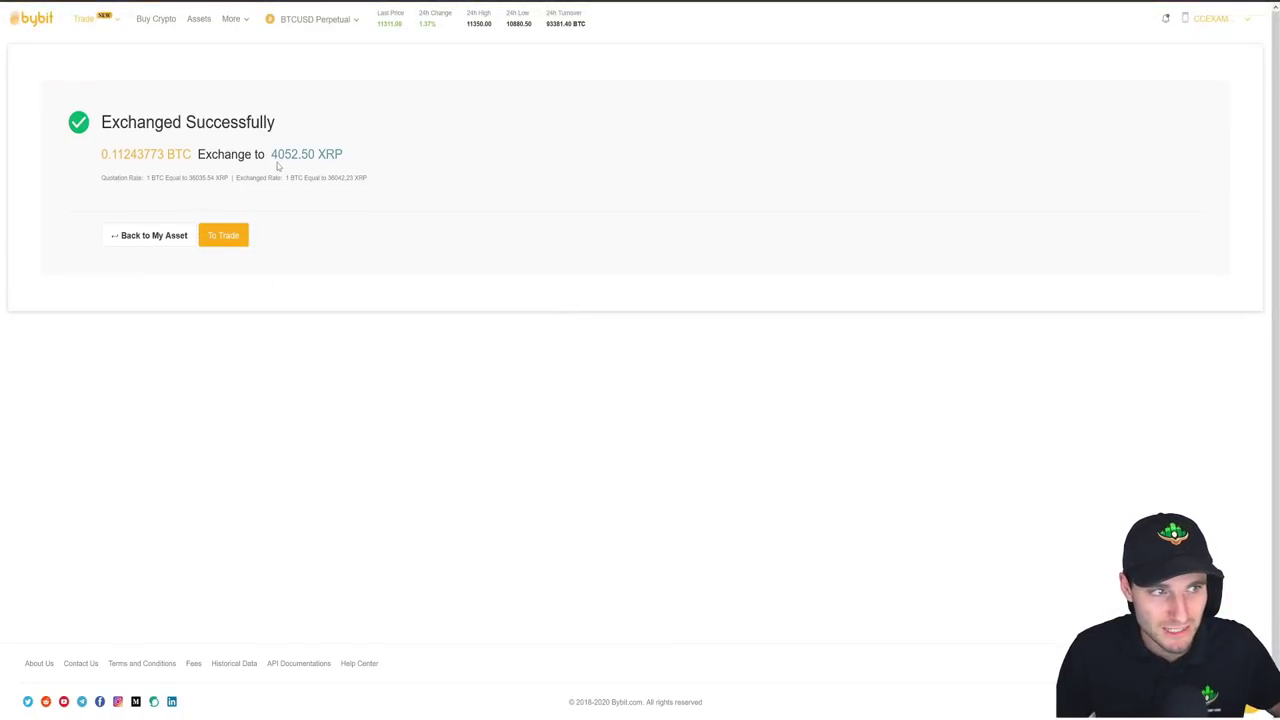
Switch to the XRPUSD perpetual contract and set up a market order with a quantity of 1 USD
mouse_move(346, 26)
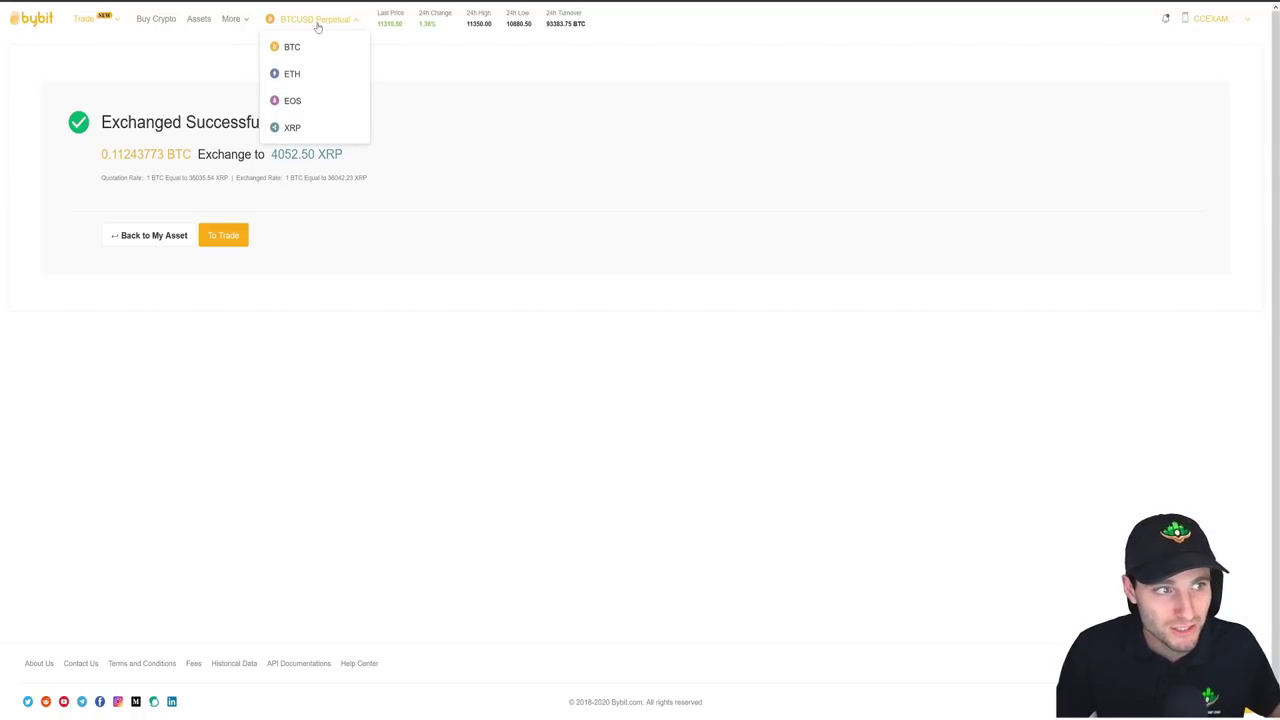
click(288, 128)
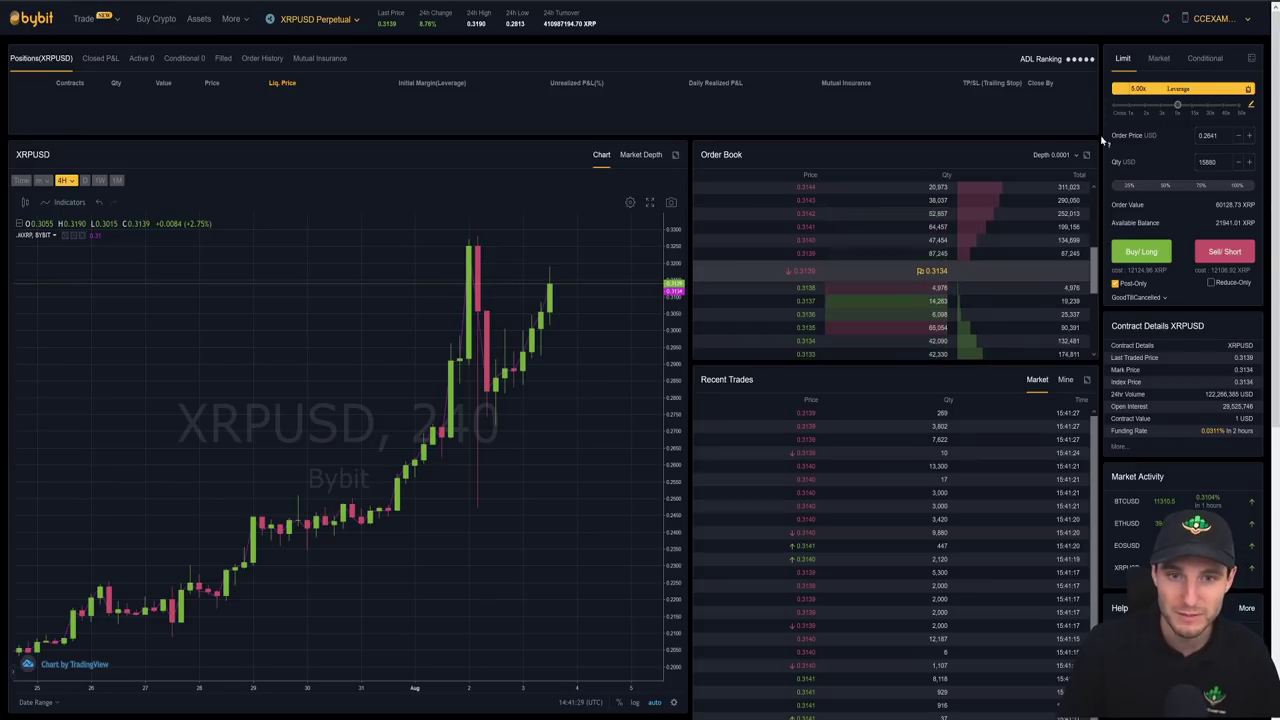
click(1160, 59)
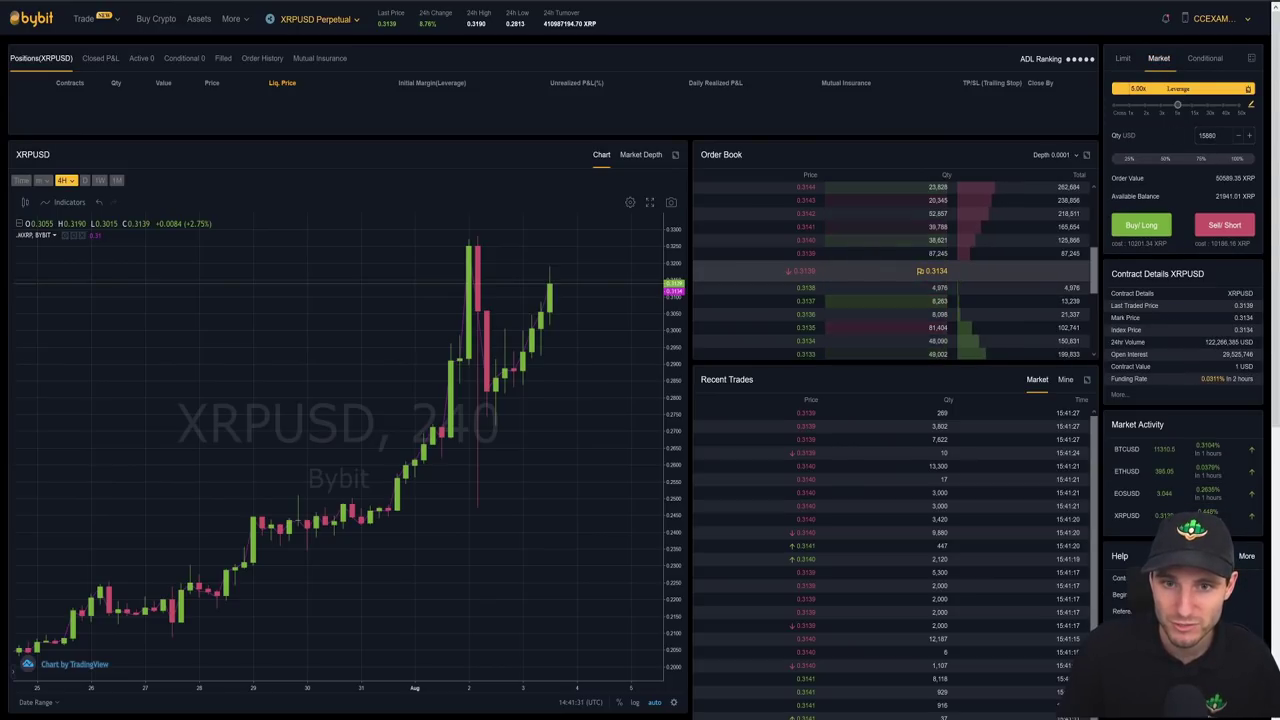
double_click(1208, 135)
text(1)
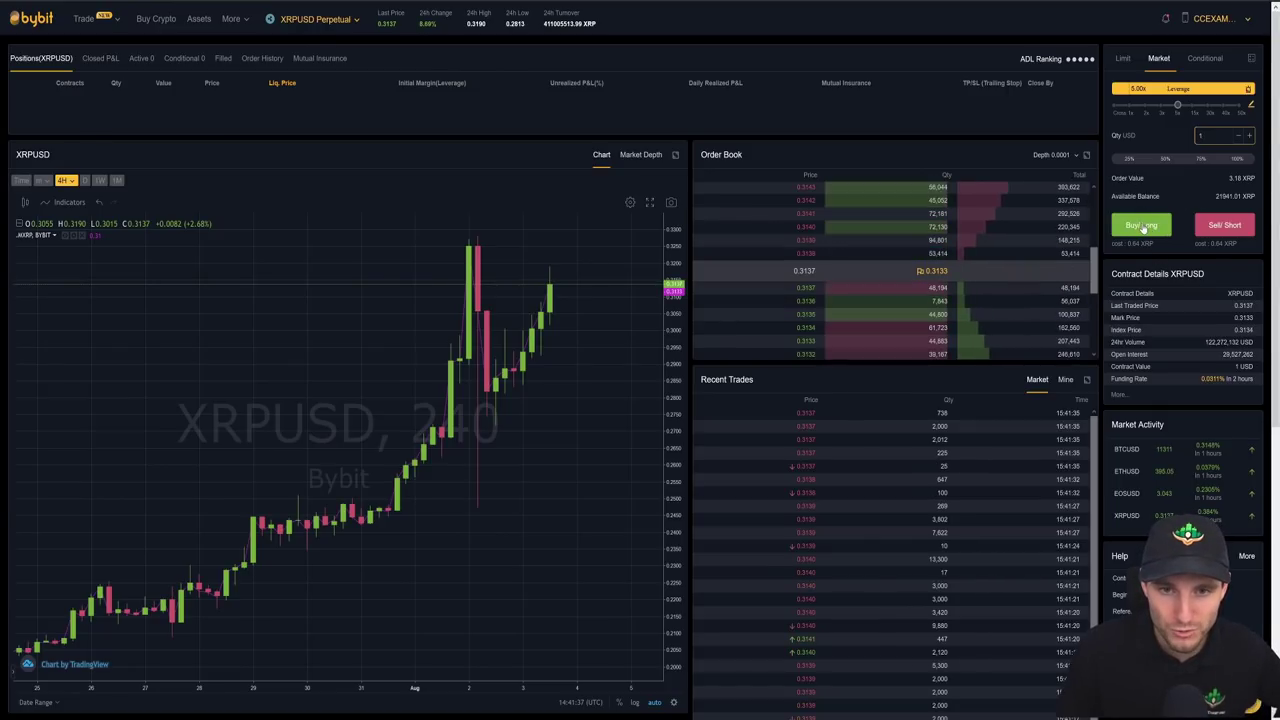
Submit the XRPUSD market buy with take profit set to 3 and stop loss set to 0.3
click(1141, 226)
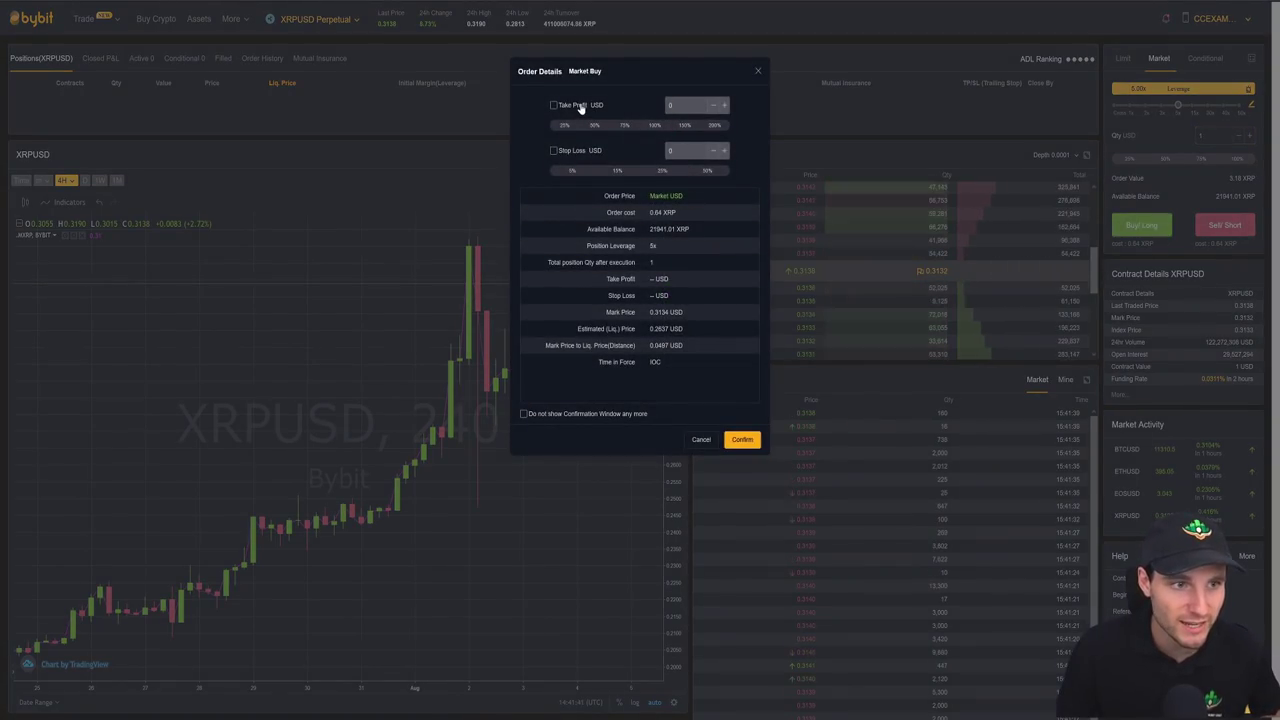
click(578, 106)
click(572, 151)
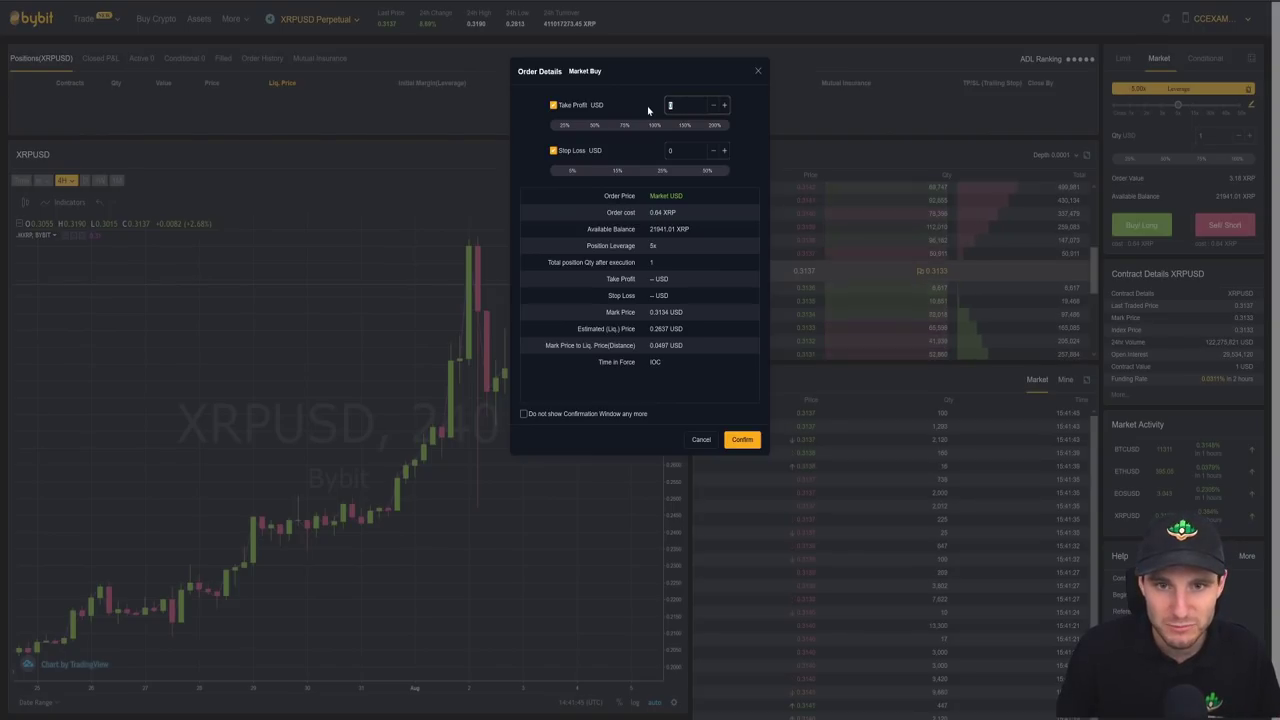
text(3)
text(1)
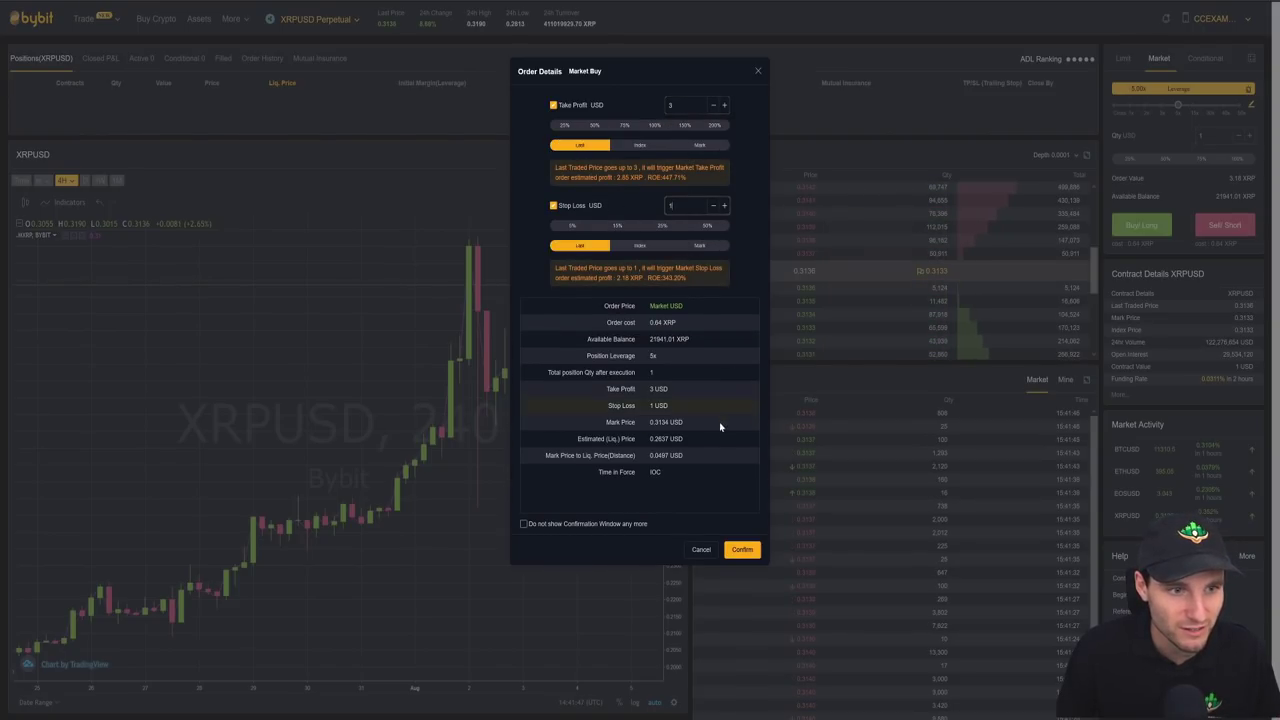
key(BackSpace)
text(0)
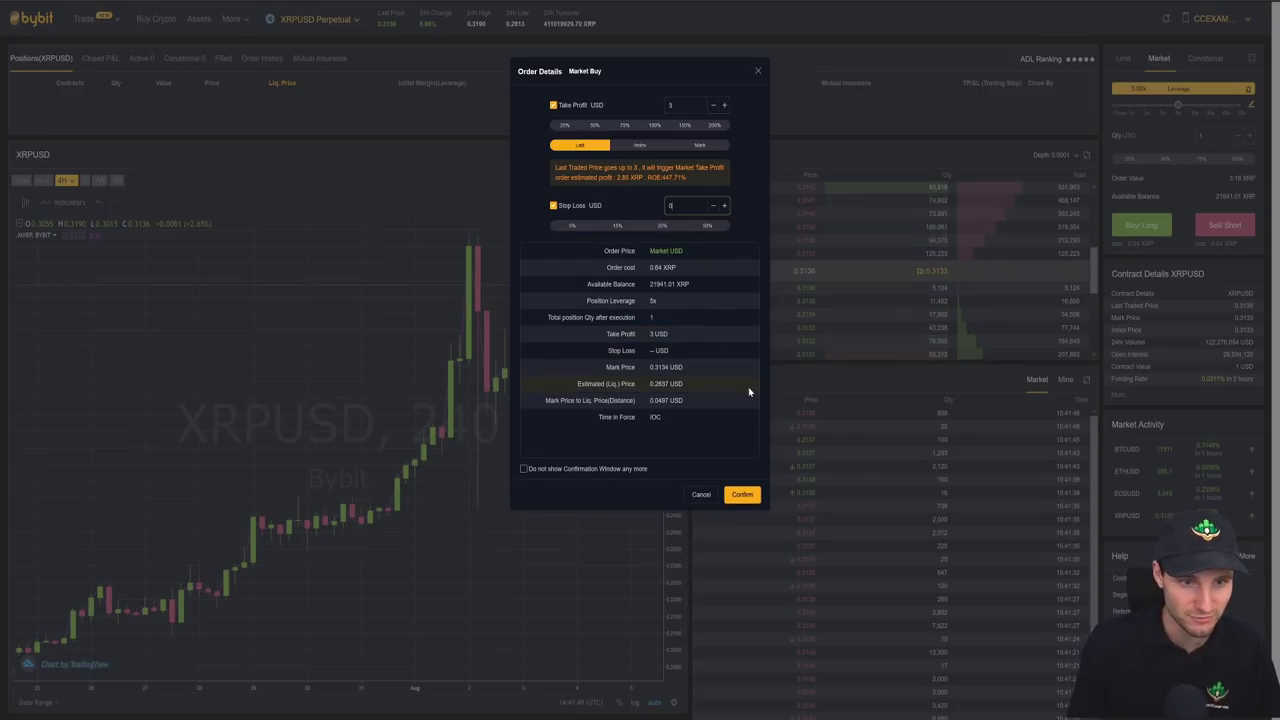
text(.33.3)
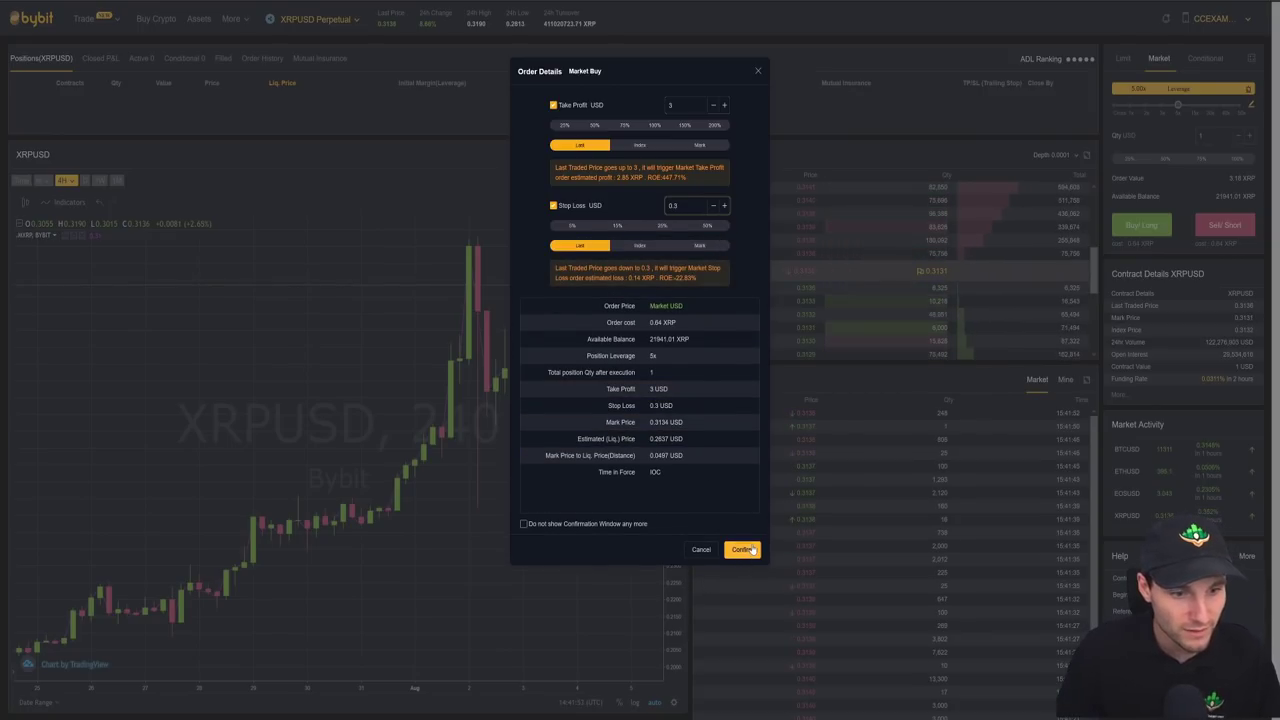
click(742, 549)
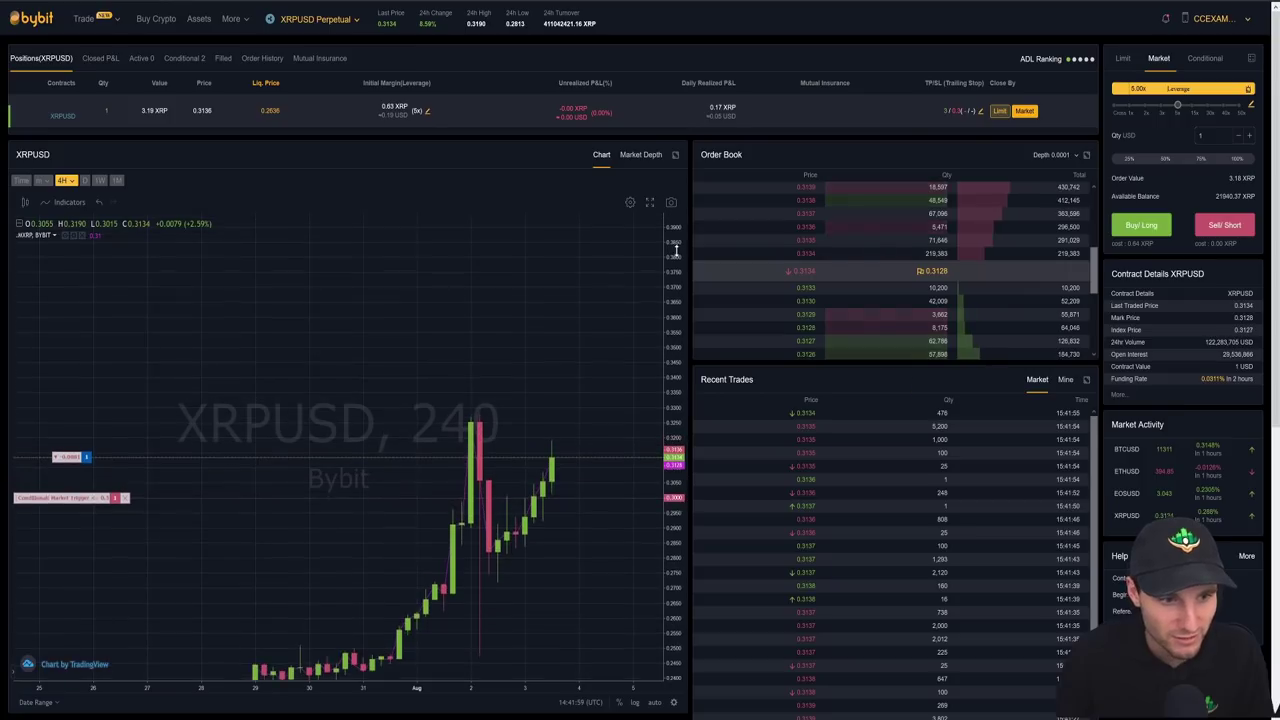
Close the entire XRPUSD long position at market price
drag(675, 248, 675, 300)
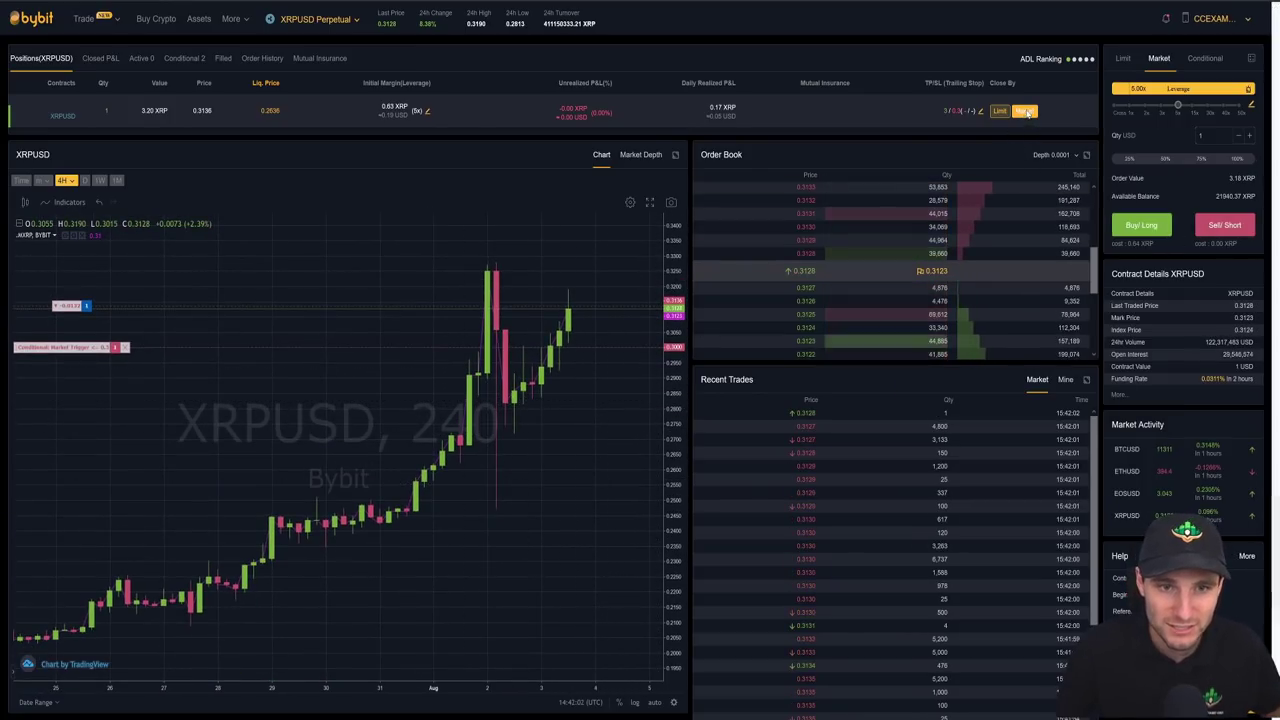
click(1027, 113)
click(737, 183)
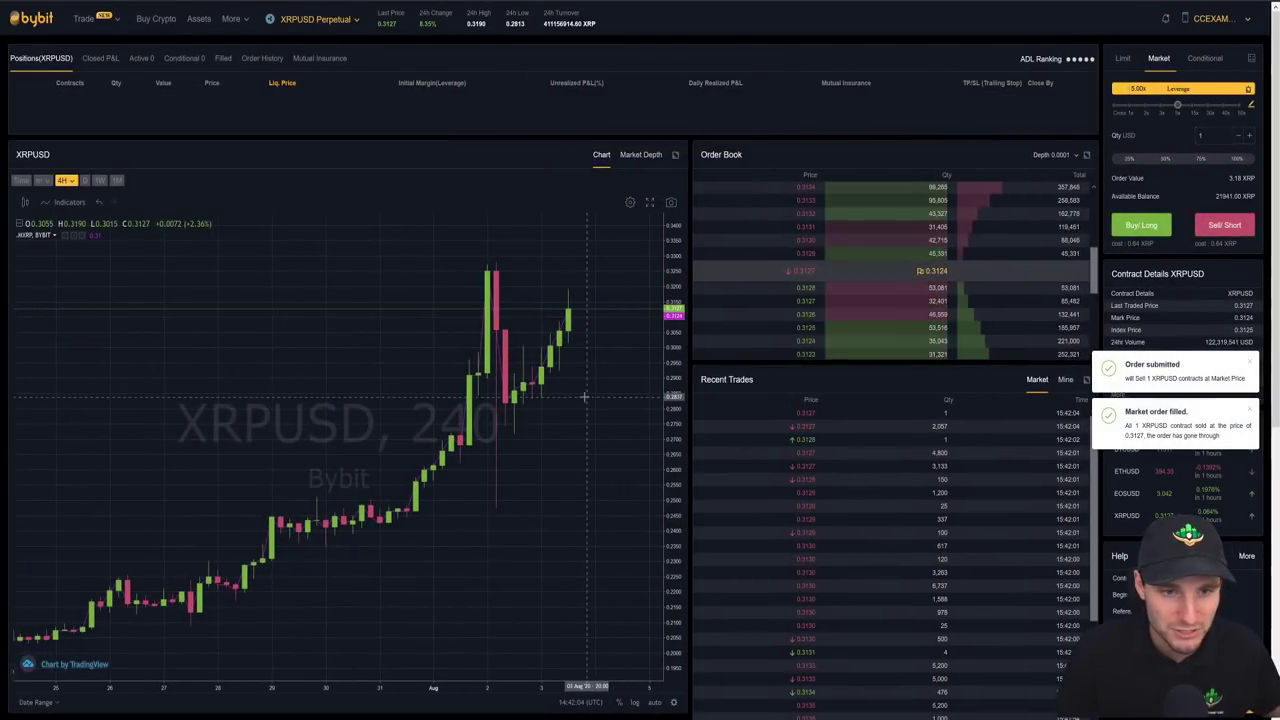
Open a 1 USD market short on XRPUSD without take profit or stop loss
drag(587, 397, 606, 395)
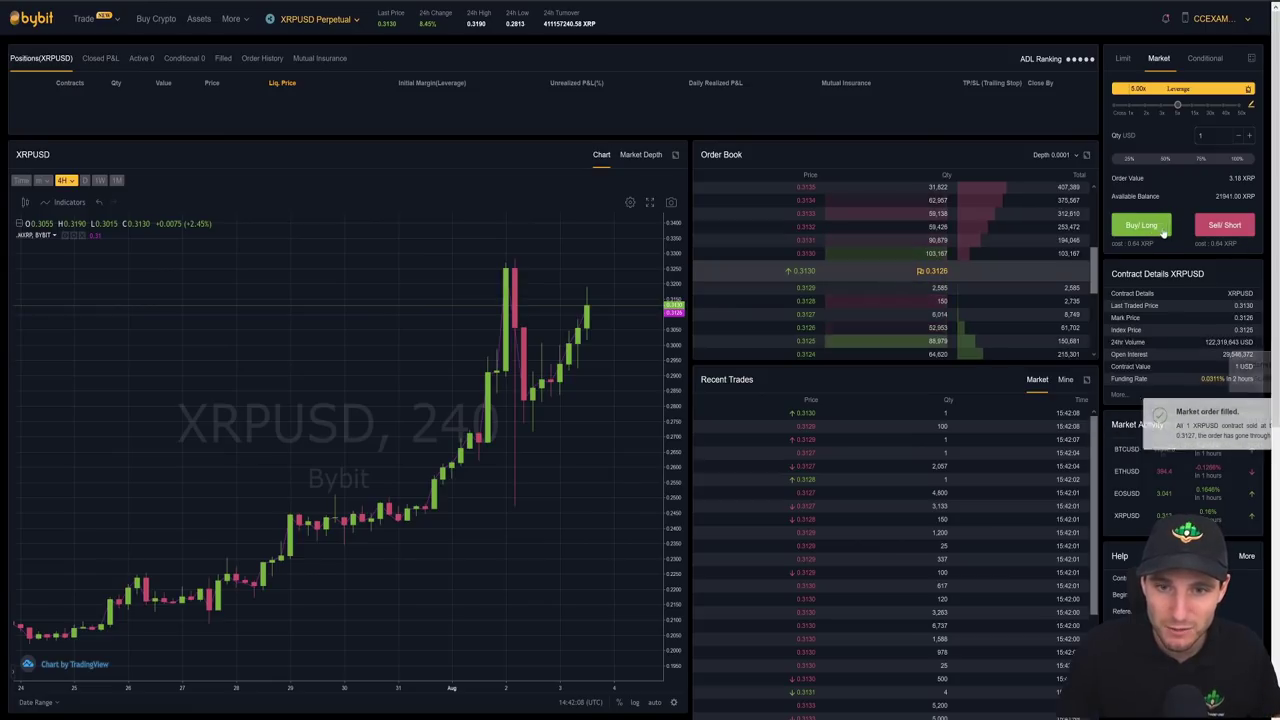
click(1225, 226)
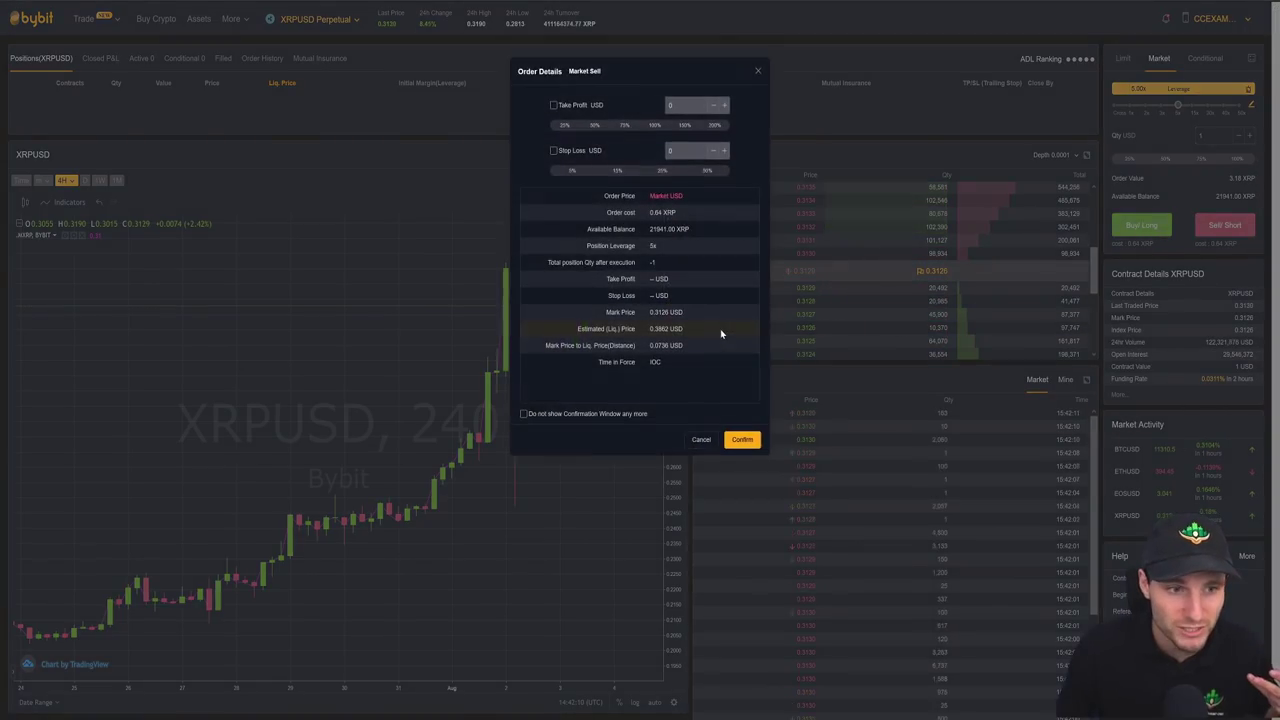
click(741, 439)
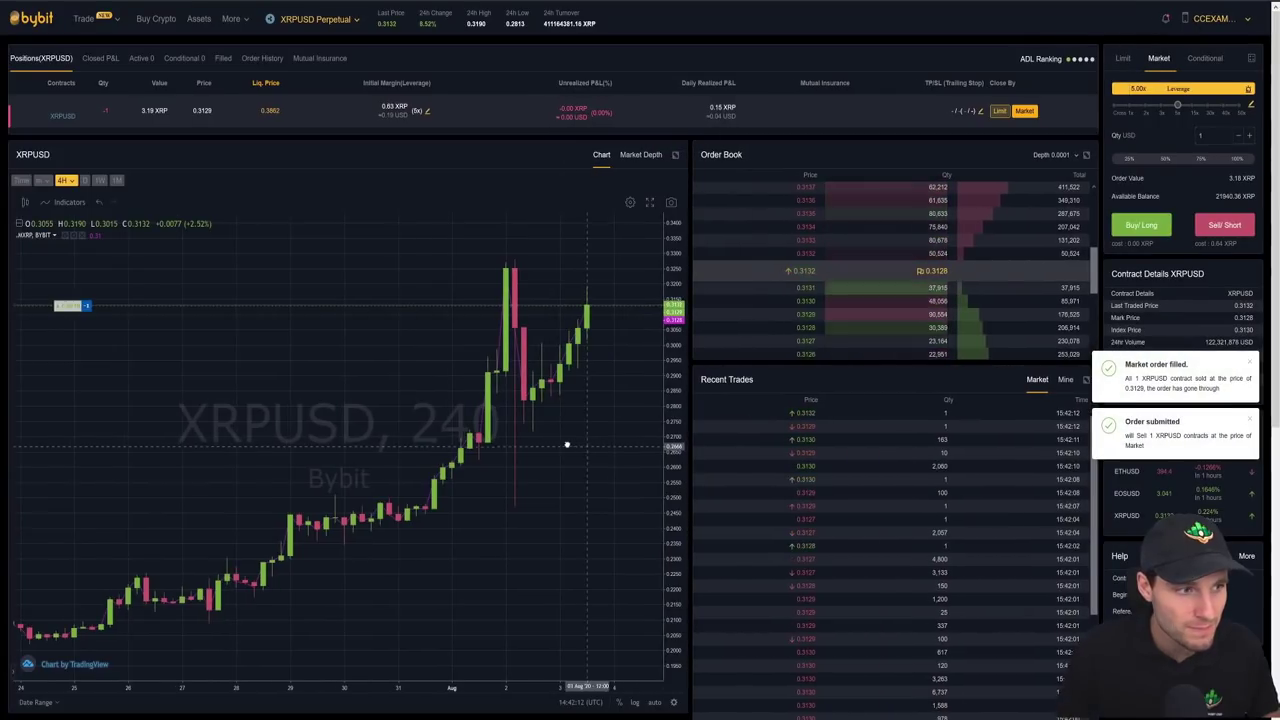
Add a take profit at 0.29 to the XRPUSD short and move its order line on the chart to 0.297
click(980, 112)
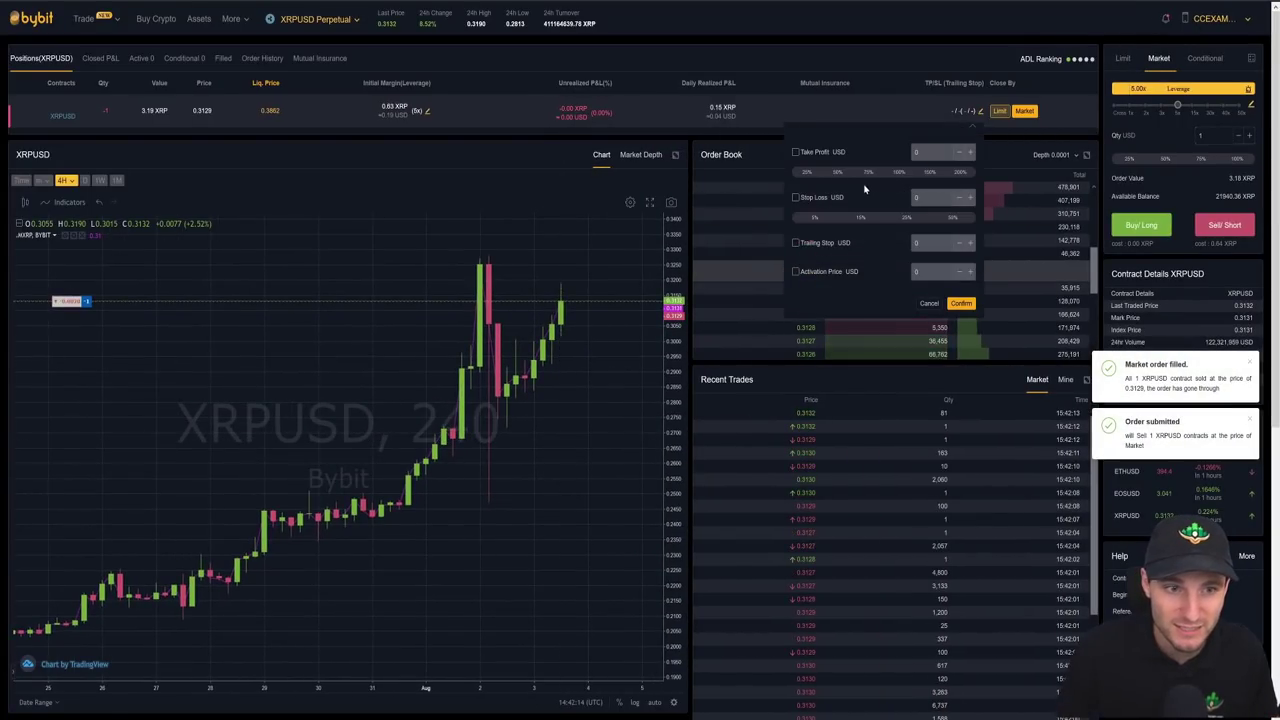
click(815, 154)
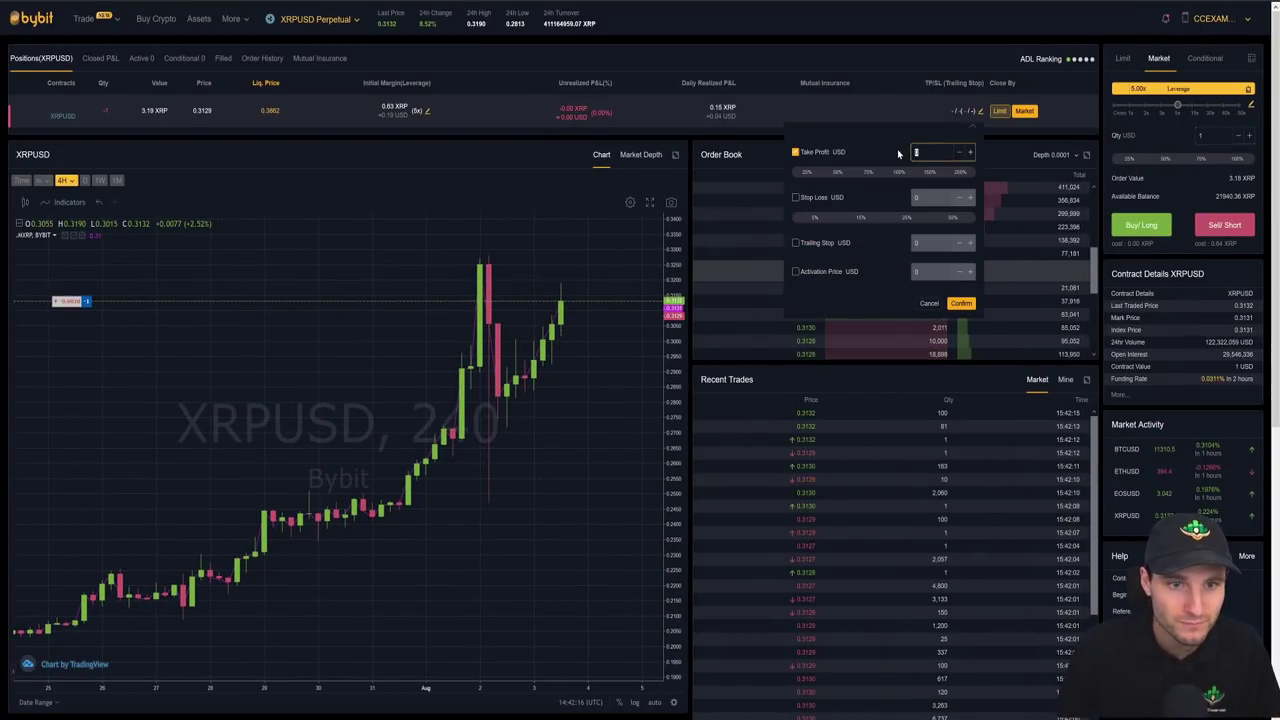
text(0.29)
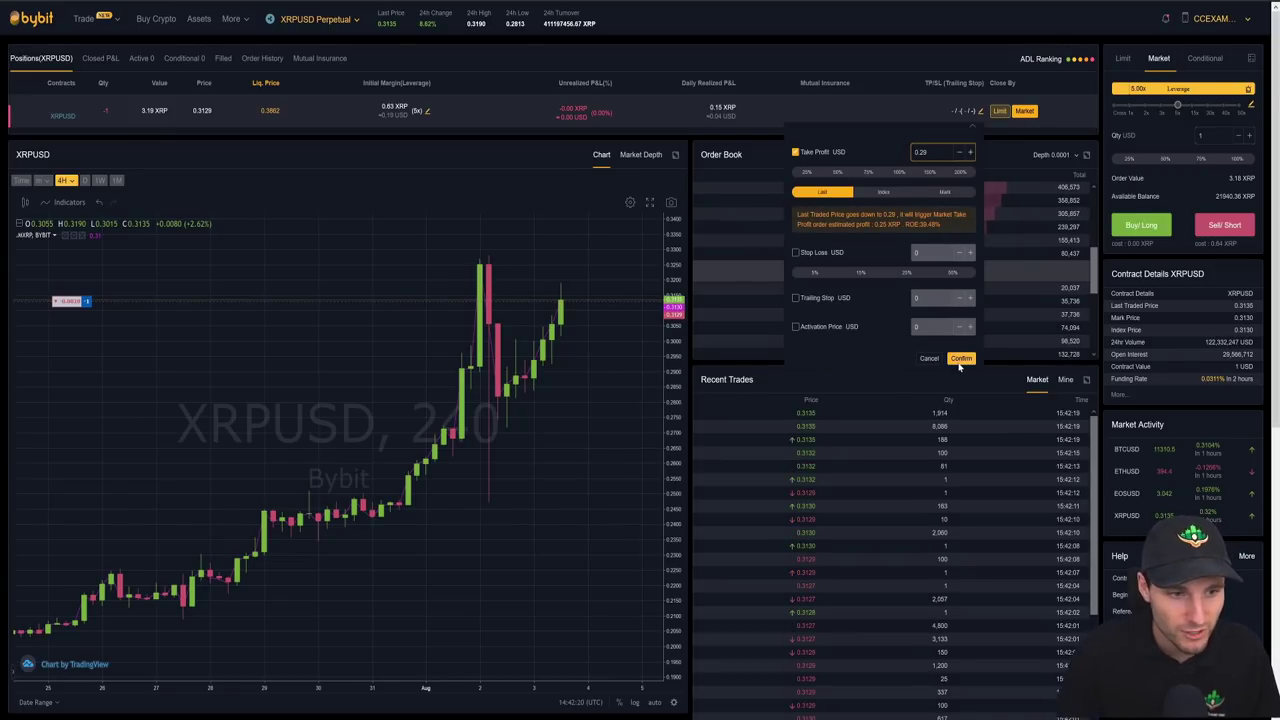
click(959, 362)
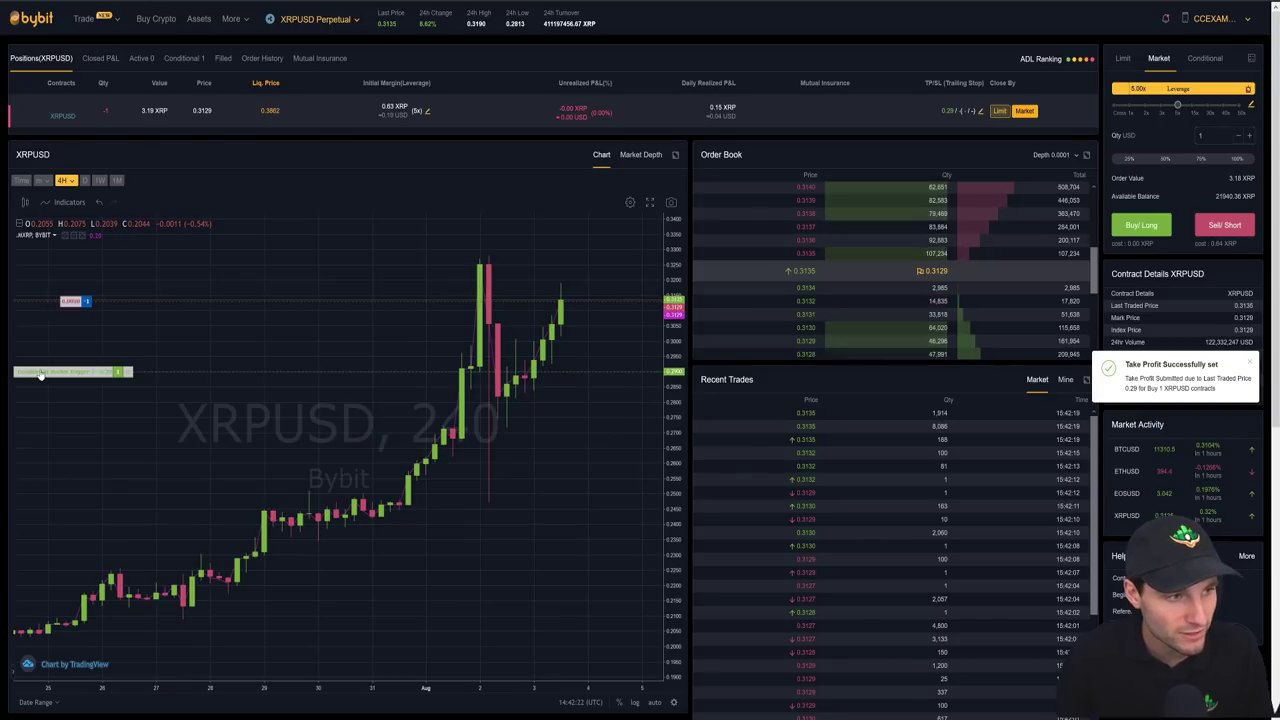
drag(41, 375, 300, 345)
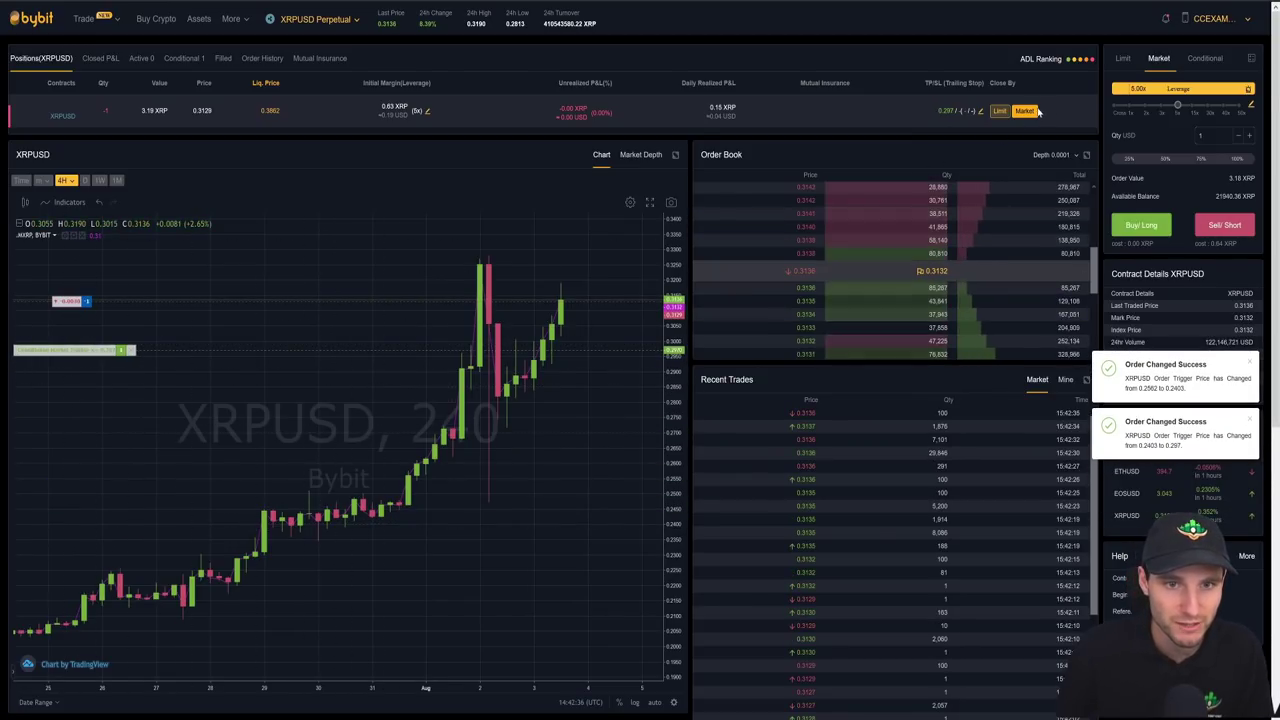
Close the entire XRPUSD short position at market price
click(1025, 111)
click(740, 180)
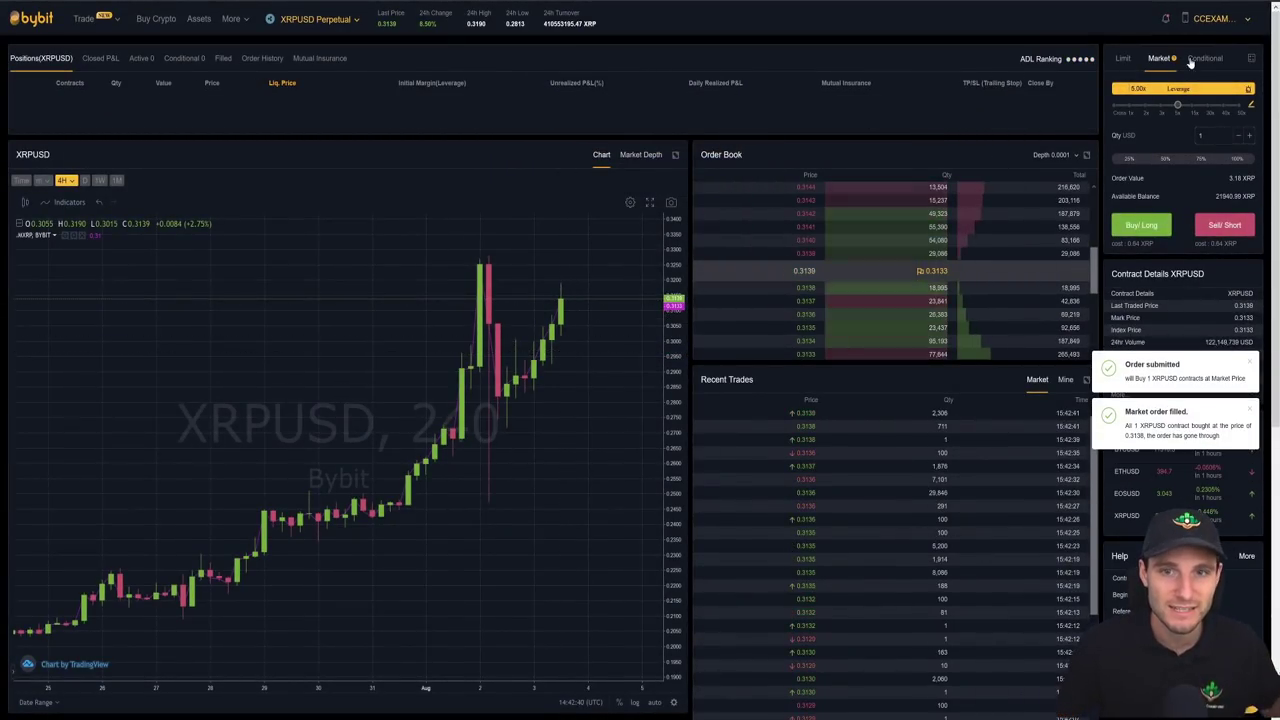
Open the assets exchange from the account's assets overview and select a BTC to USDT exchange
mouse_move(1218, 18)
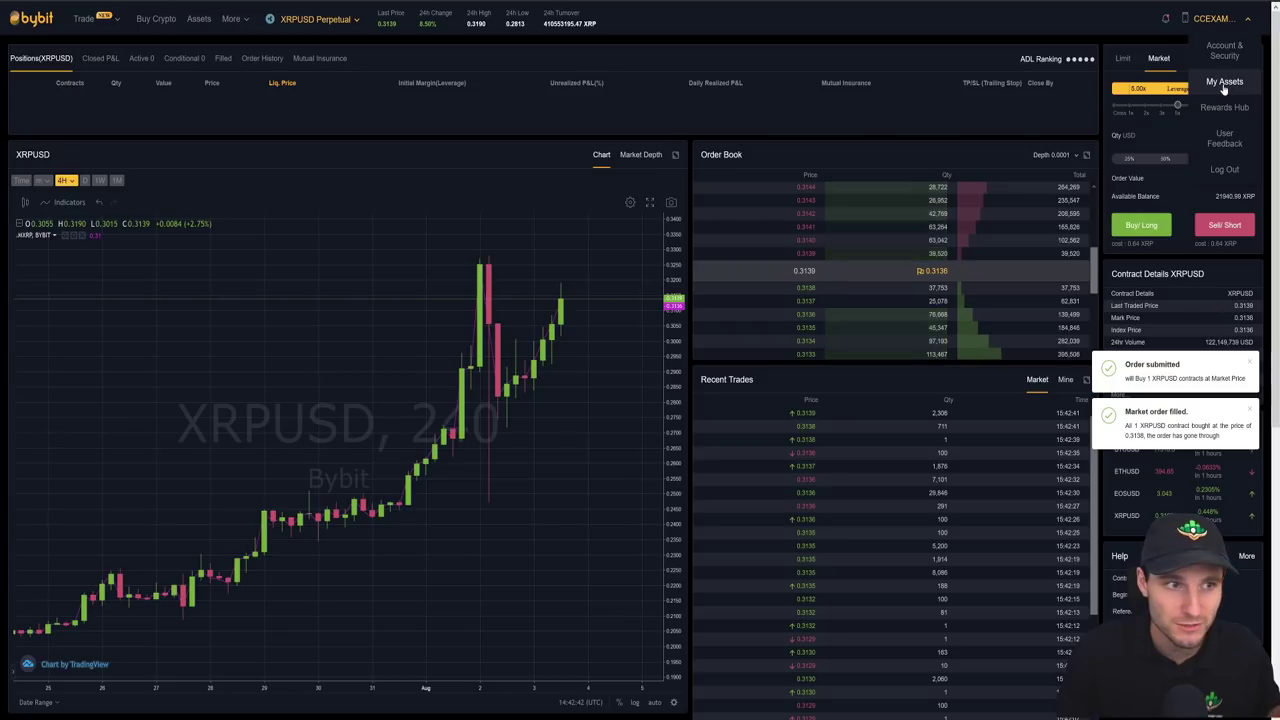
click(1224, 84)
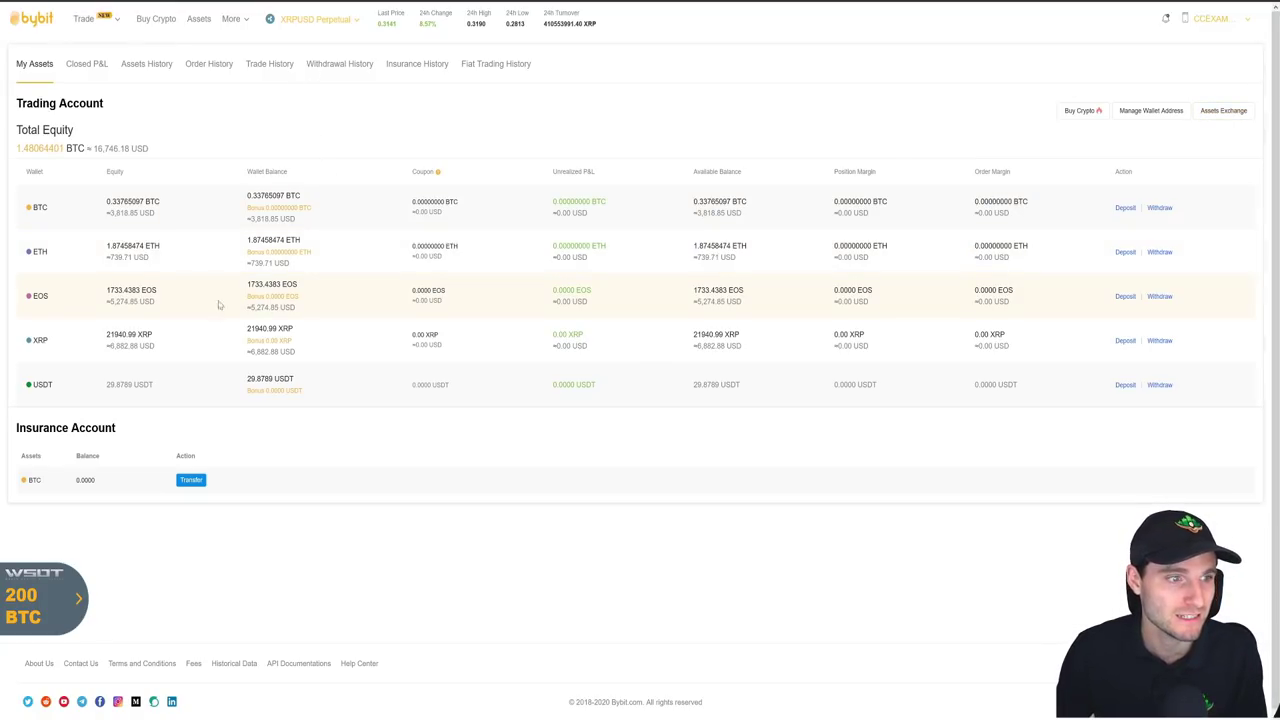
click(1223, 110)
click(284, 130)
click(272, 205)
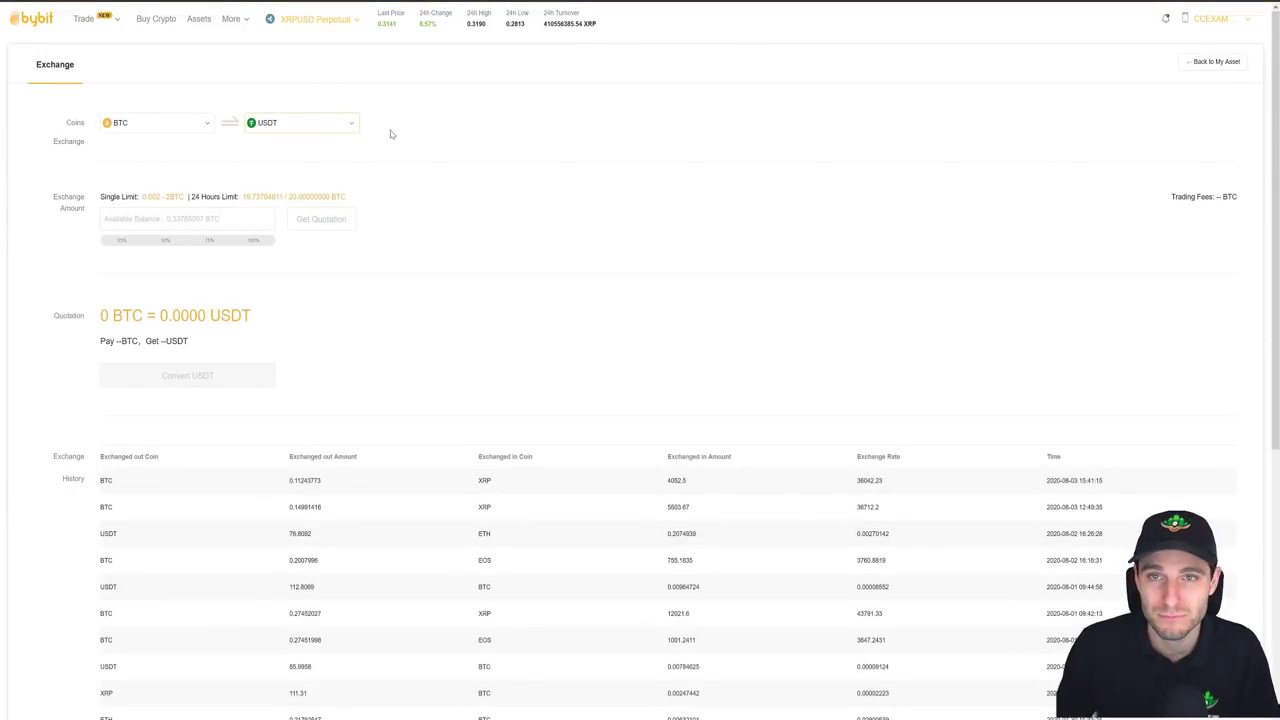
Go to the USDT perpetual trading page for BTCUSDT
mouse_move(93, 29)
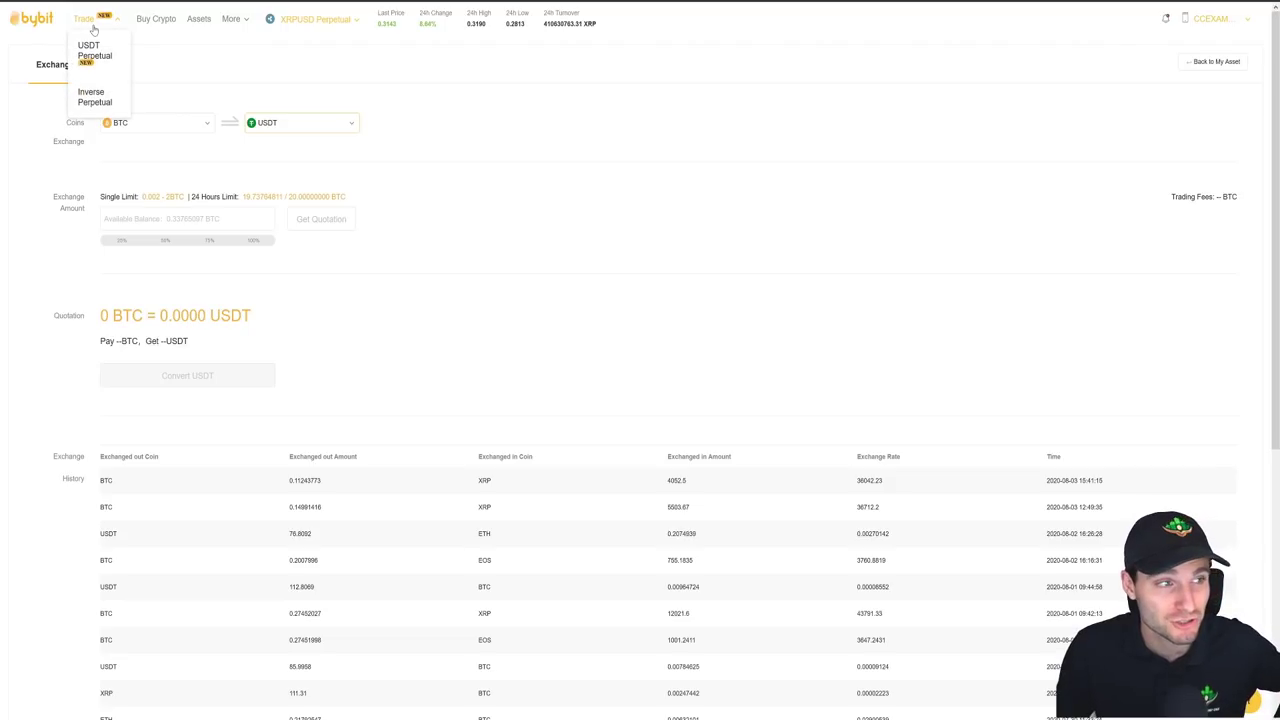
click(100, 58)
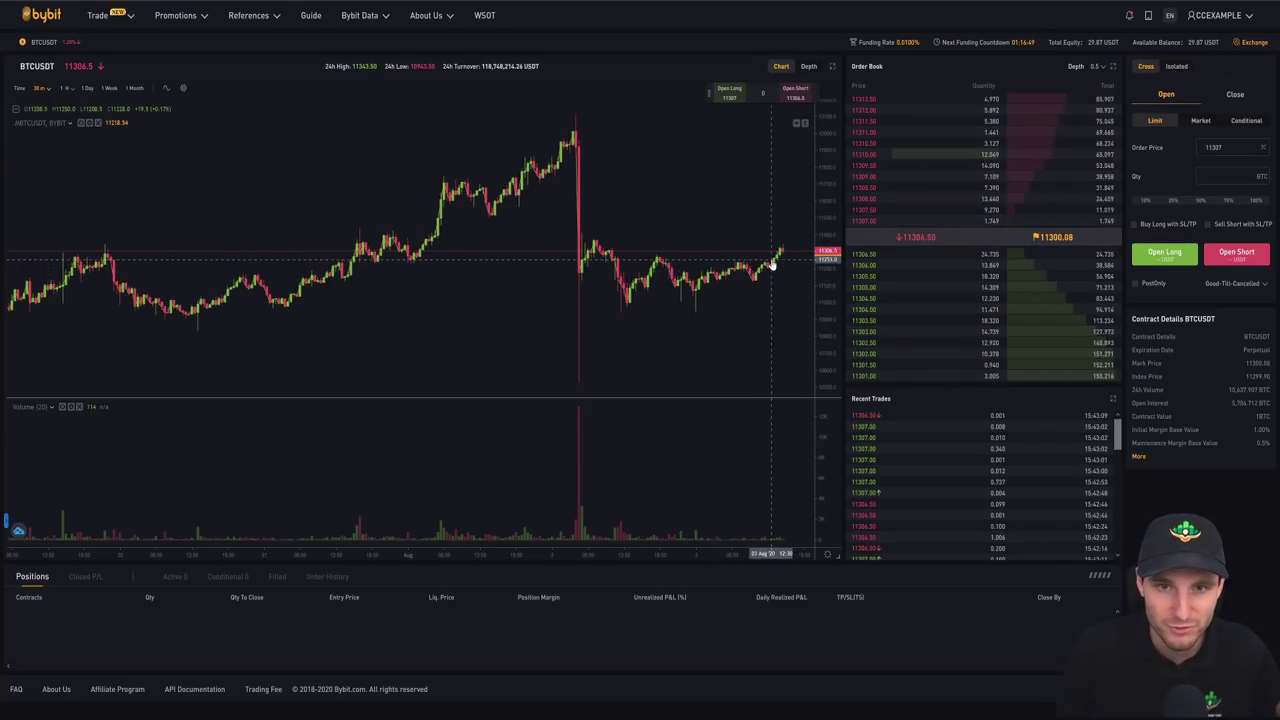
mouse_move(1217, 22)
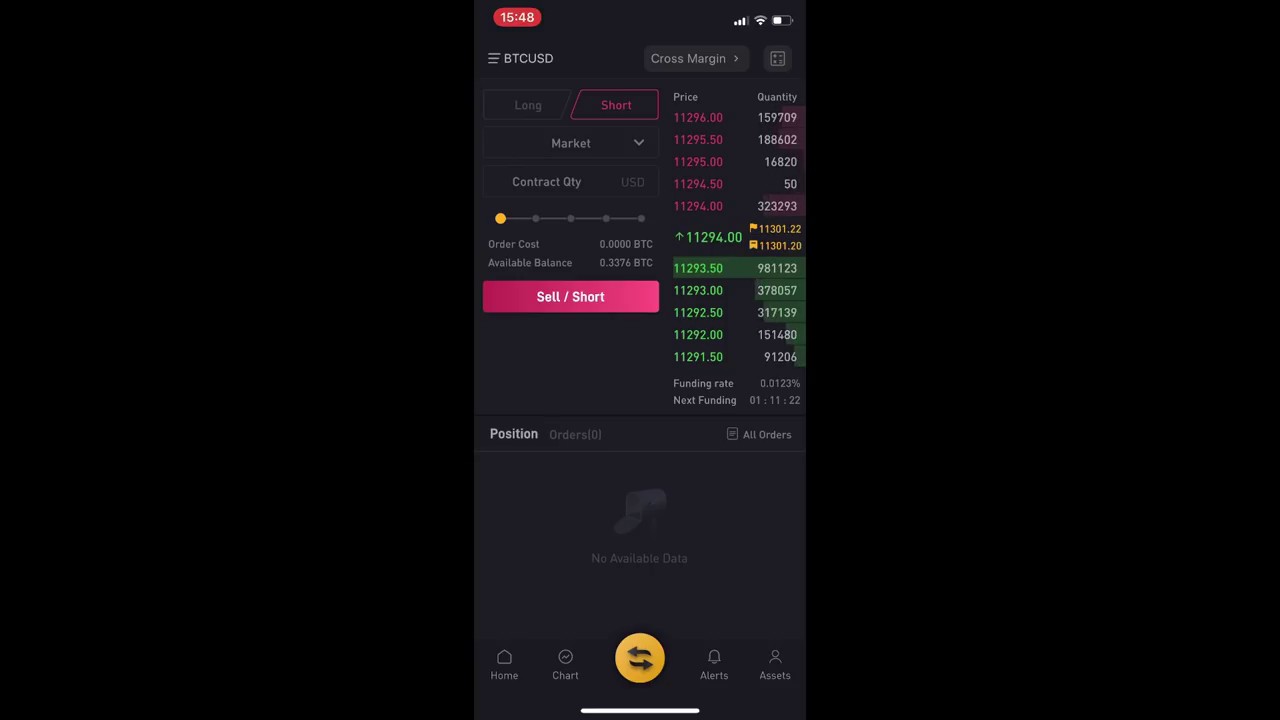
In the Bybit mobile app, switch the contract from BTCUSD to XRPUSD and back to BTCUSD
click(520, 58)
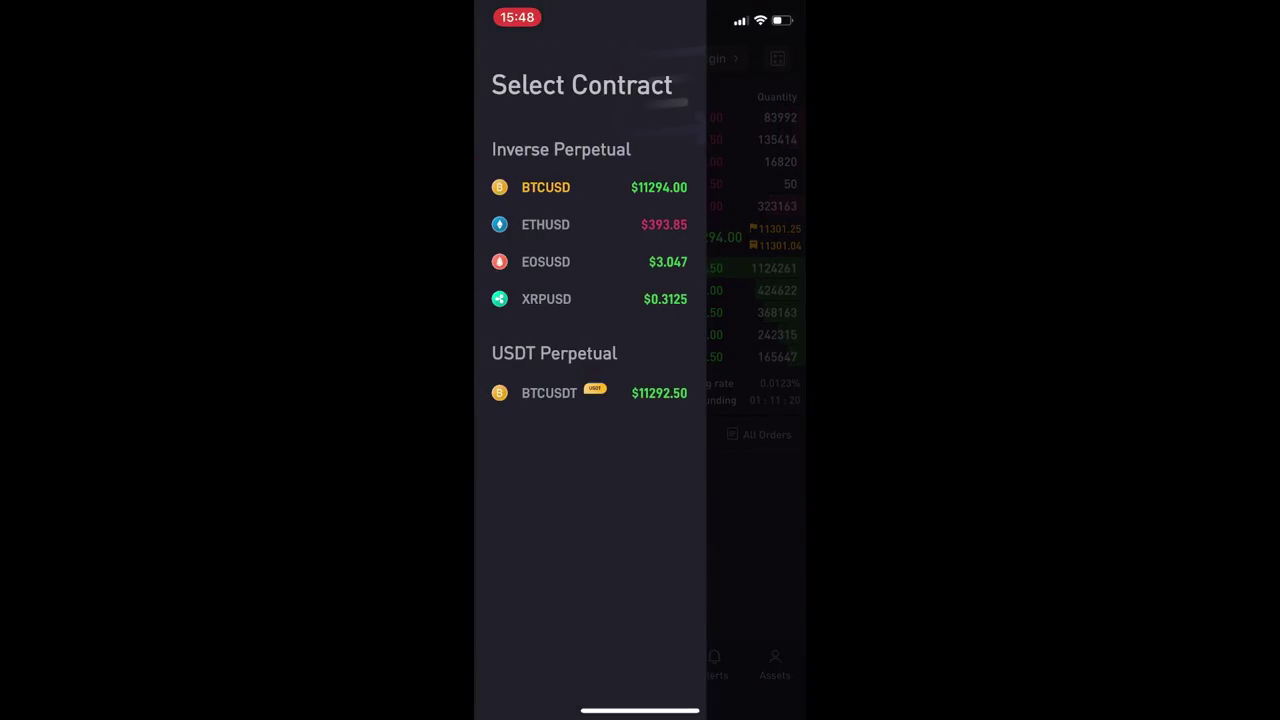
click(756, 500)
click(520, 58)
click(546, 298)
click(525, 58)
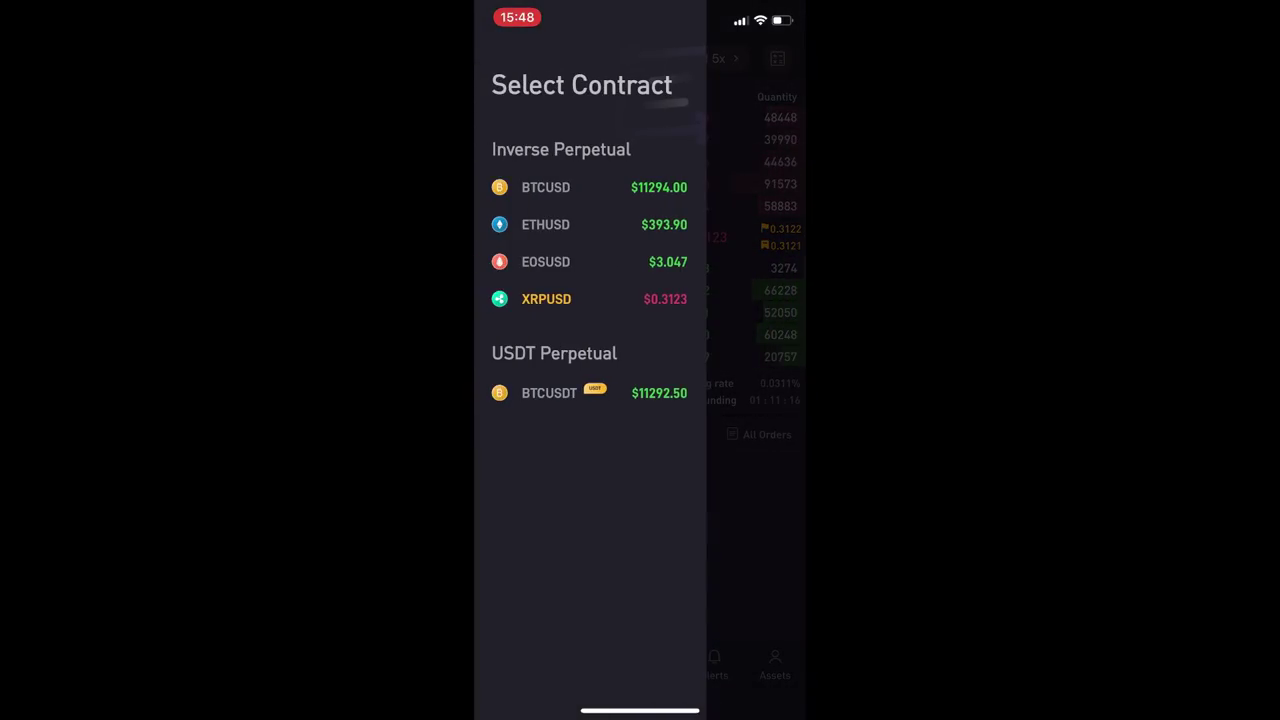
click(756, 500)
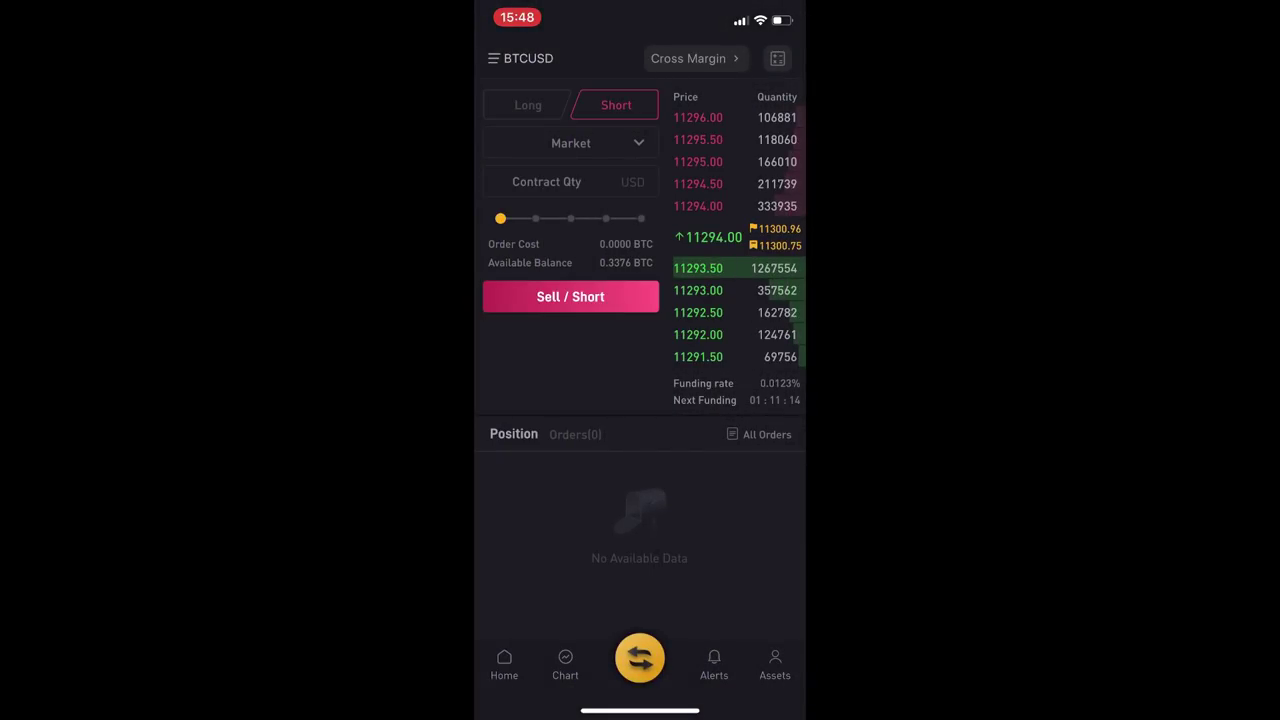
Set up a BTCUSD market long with a contract quantity of 1 USD and bring up its order confirmation
click(570, 143)
click(570, 219)
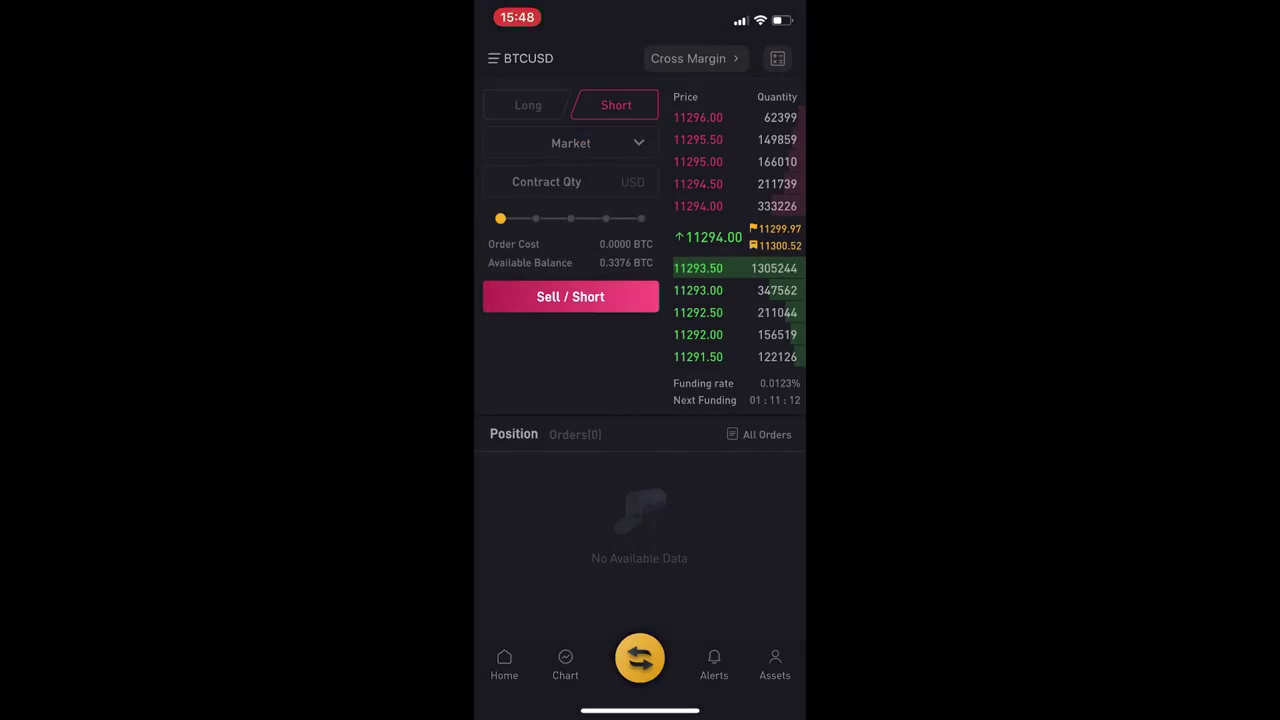
click(528, 105)
click(546, 181)
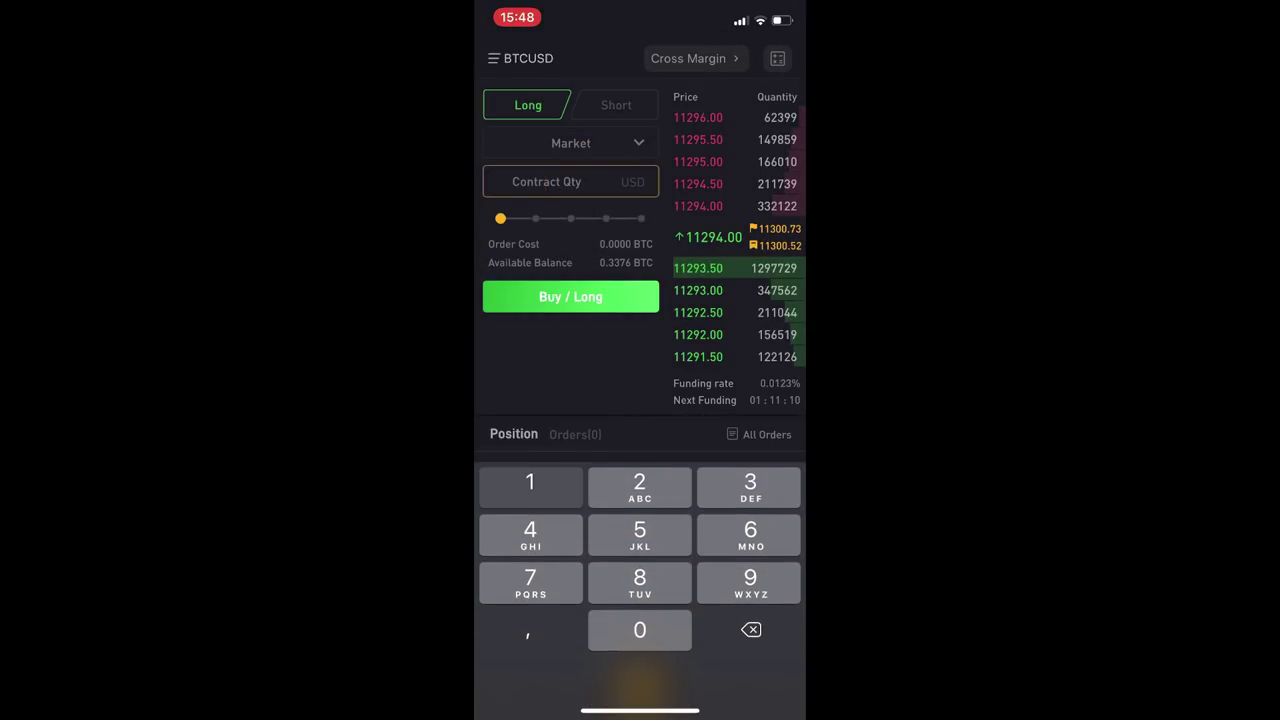
text(1)
click(570, 297)
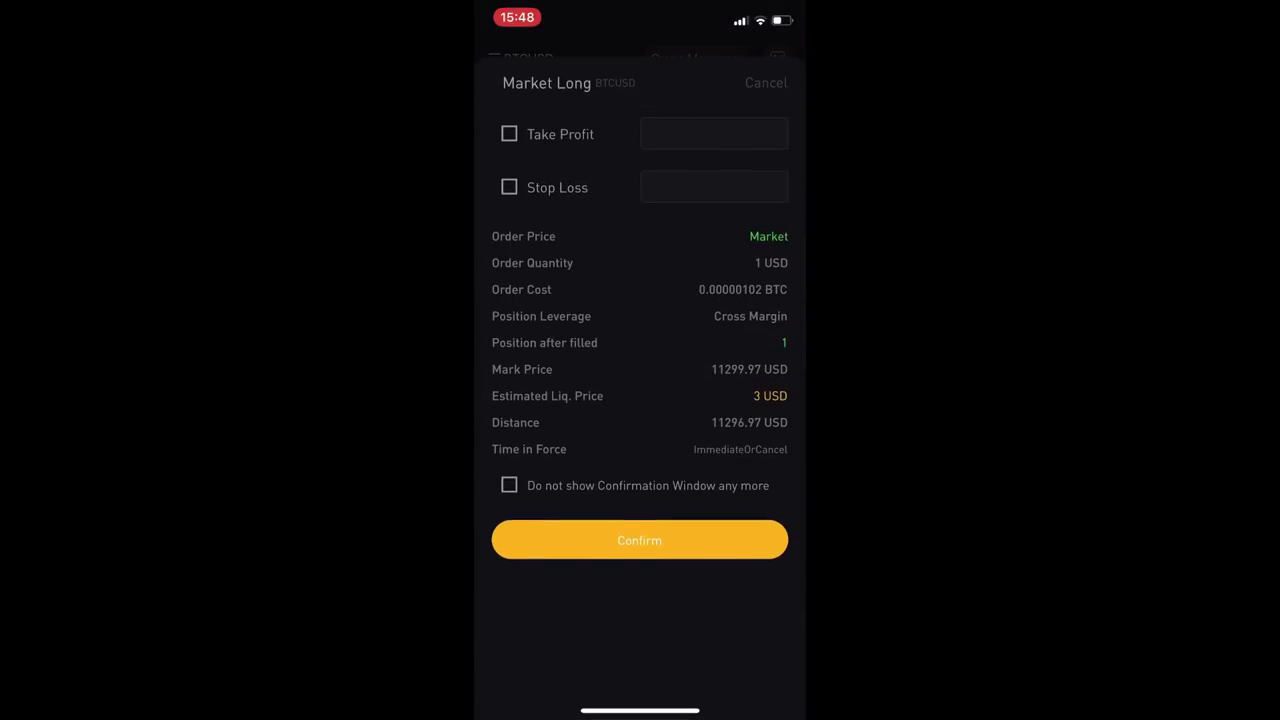
Add a take profit of 12000 and a stop loss of 10000 to the BTCUSD market long and submit it
click(509, 134)
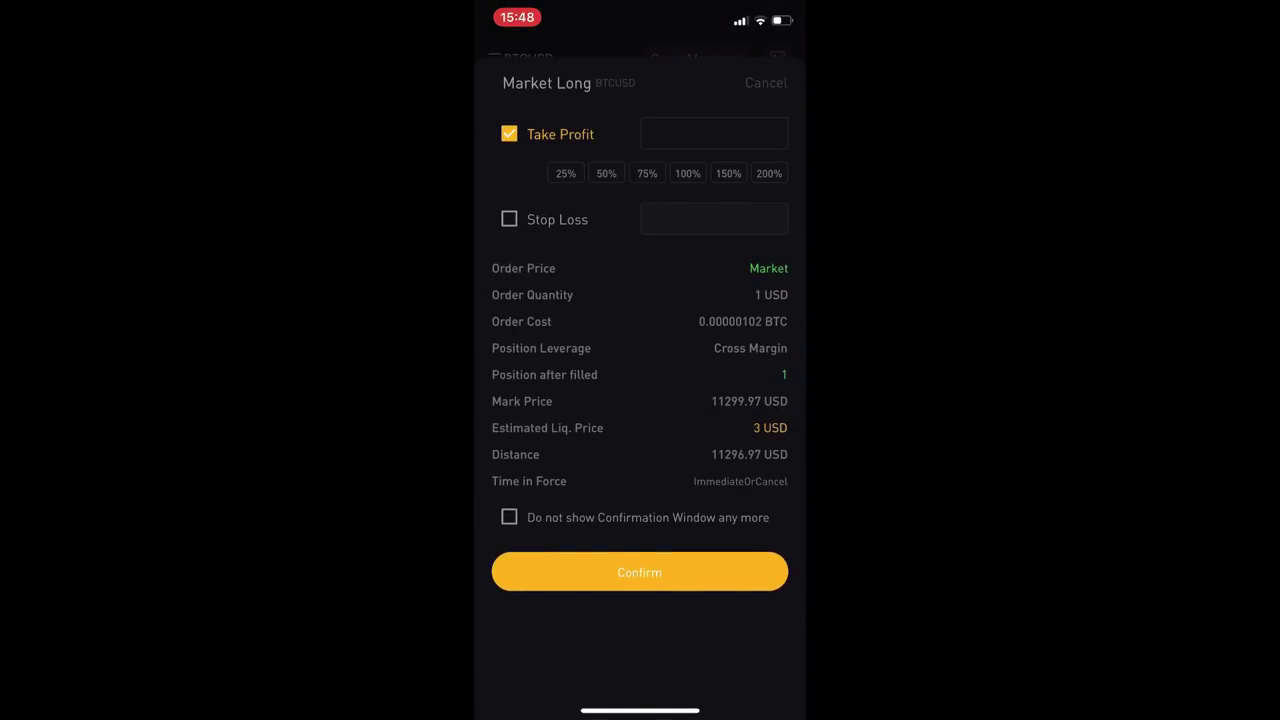
click(509, 219)
click(713, 134)
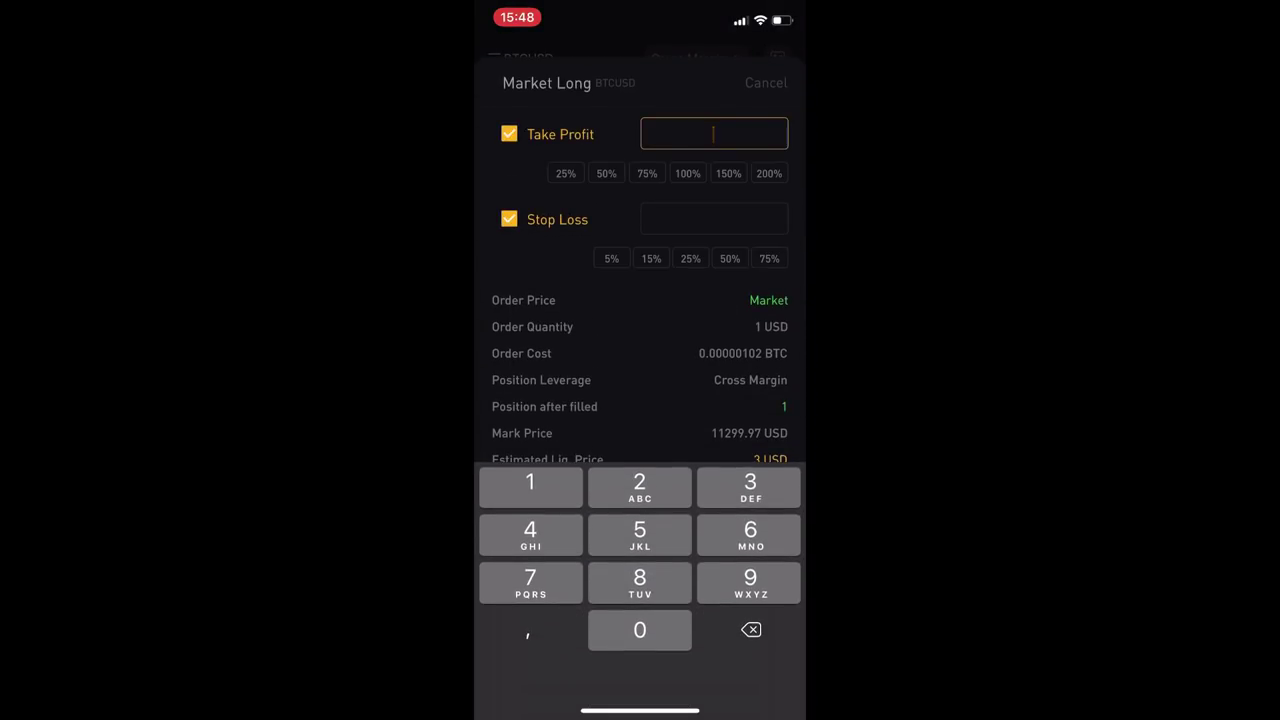
text(12000)
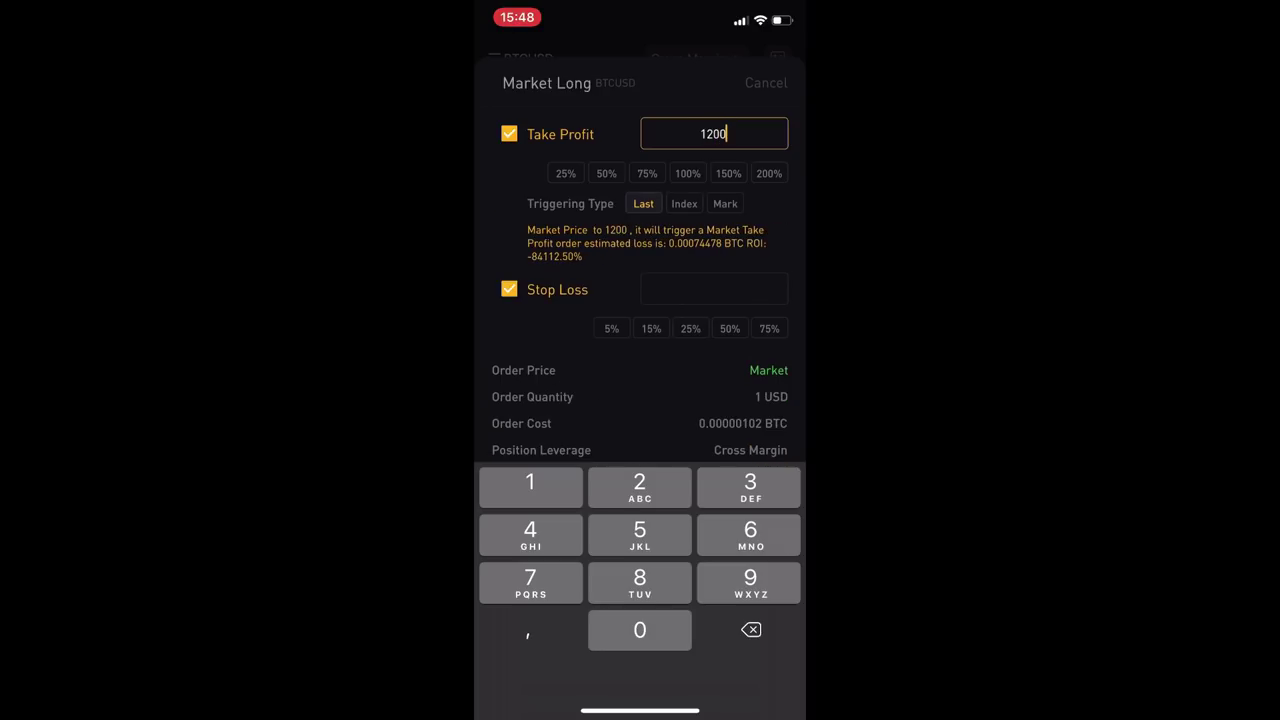
click(713, 289)
text(10000)
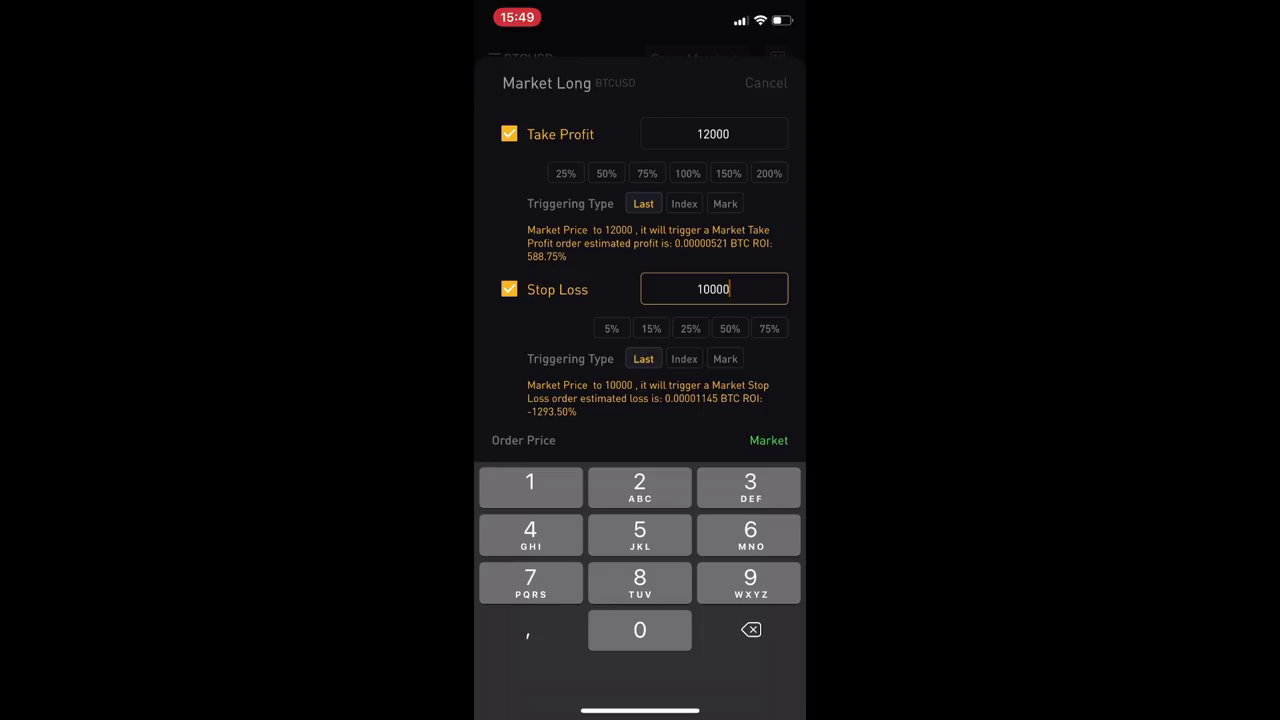
scroll(640, 280, down, 5)
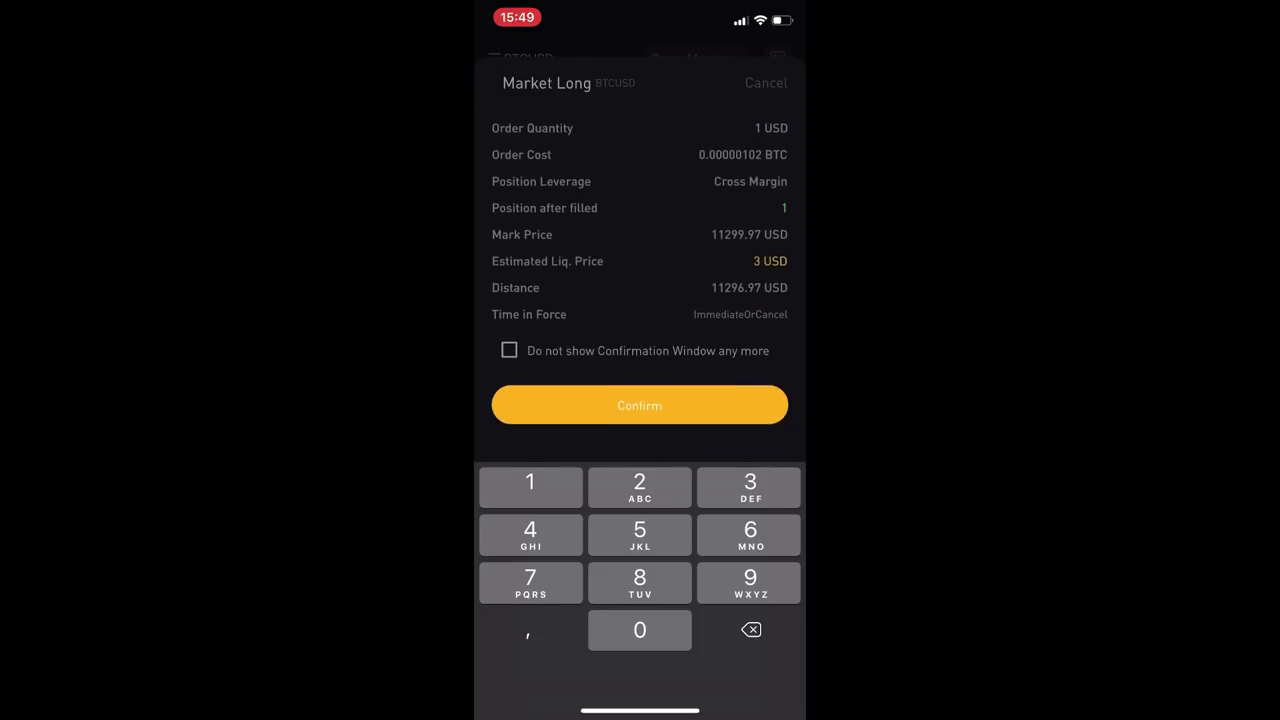
click(639, 400)
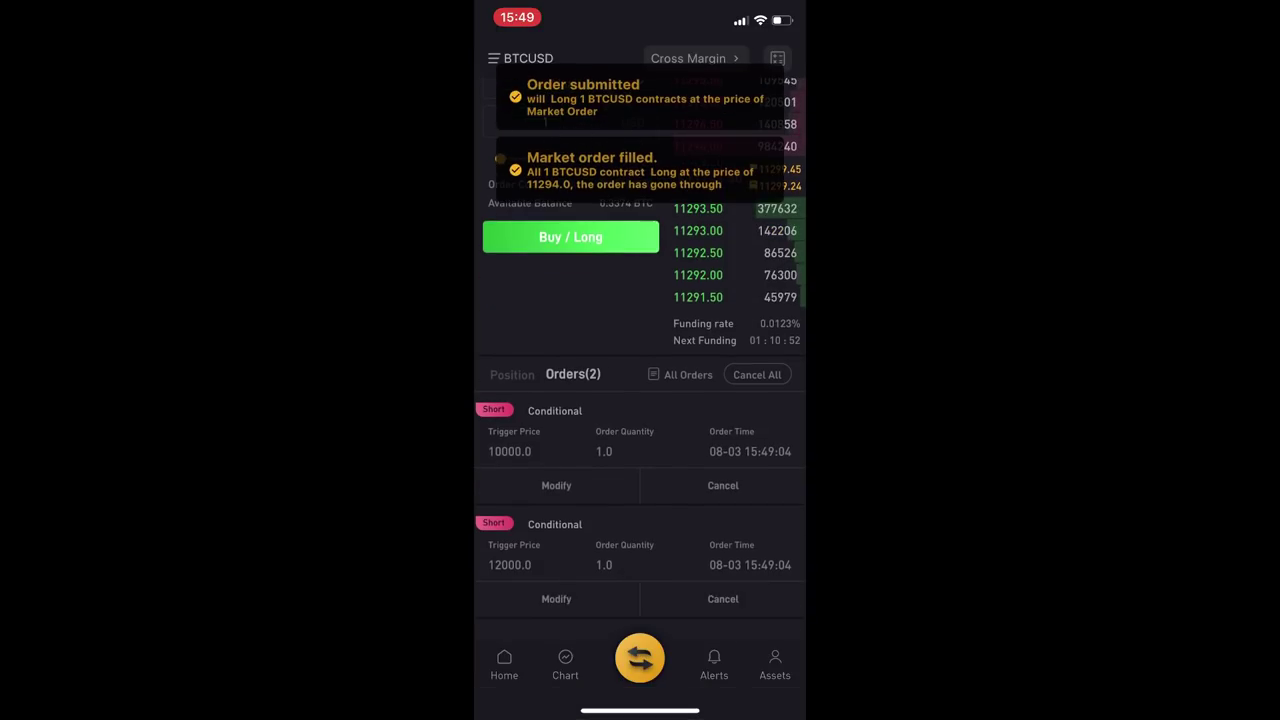
Review the open BTCUSD long position and its conditional take profit and stop loss orders
click(512, 425)
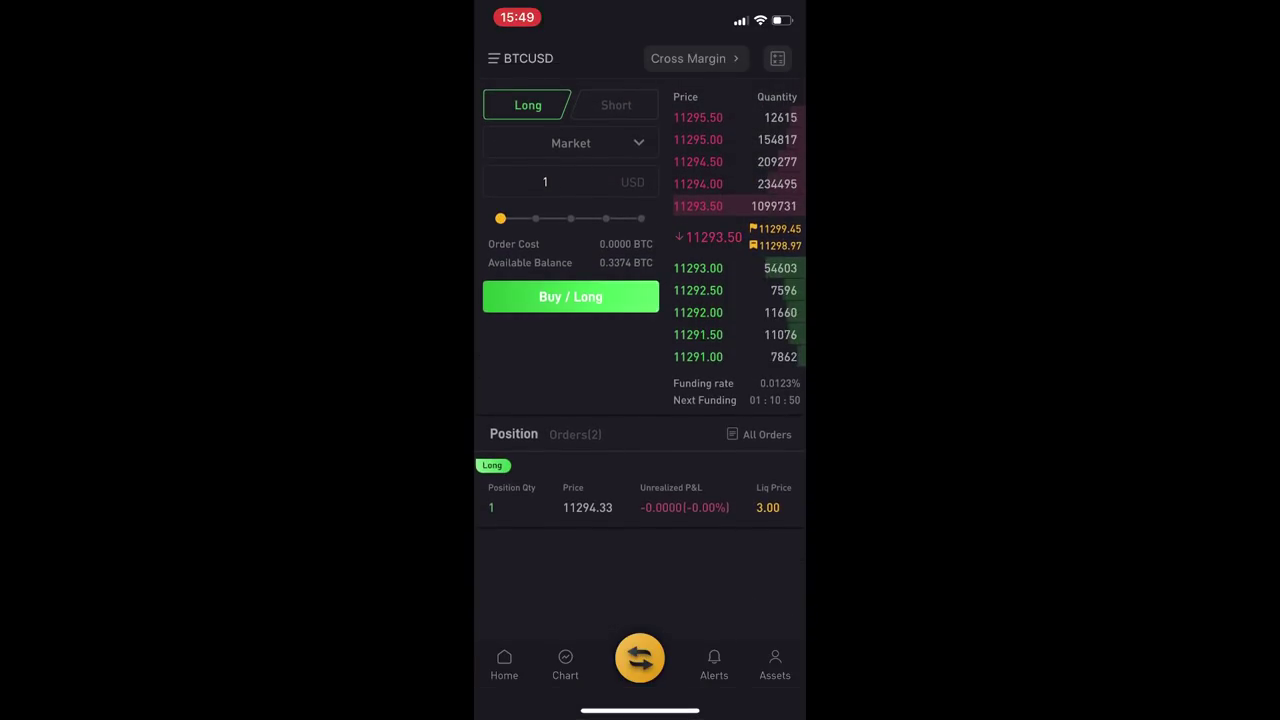
click(575, 434)
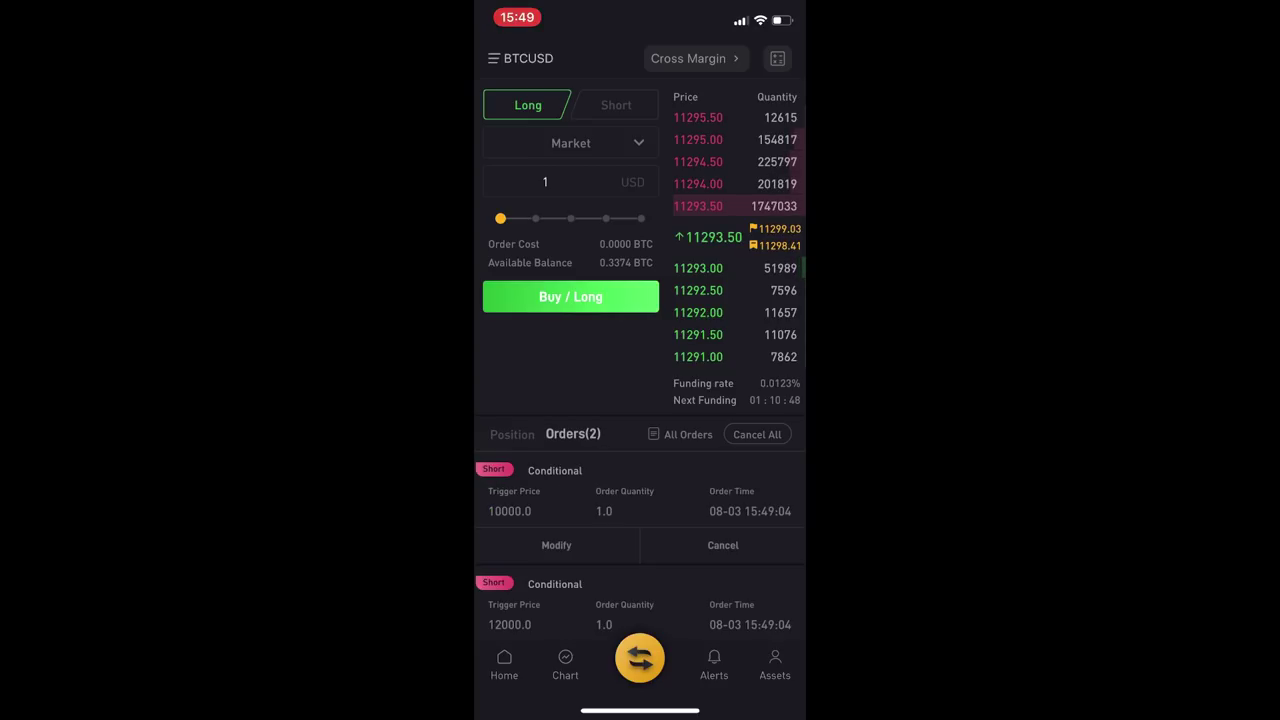
scroll(640, 400, down, 1)
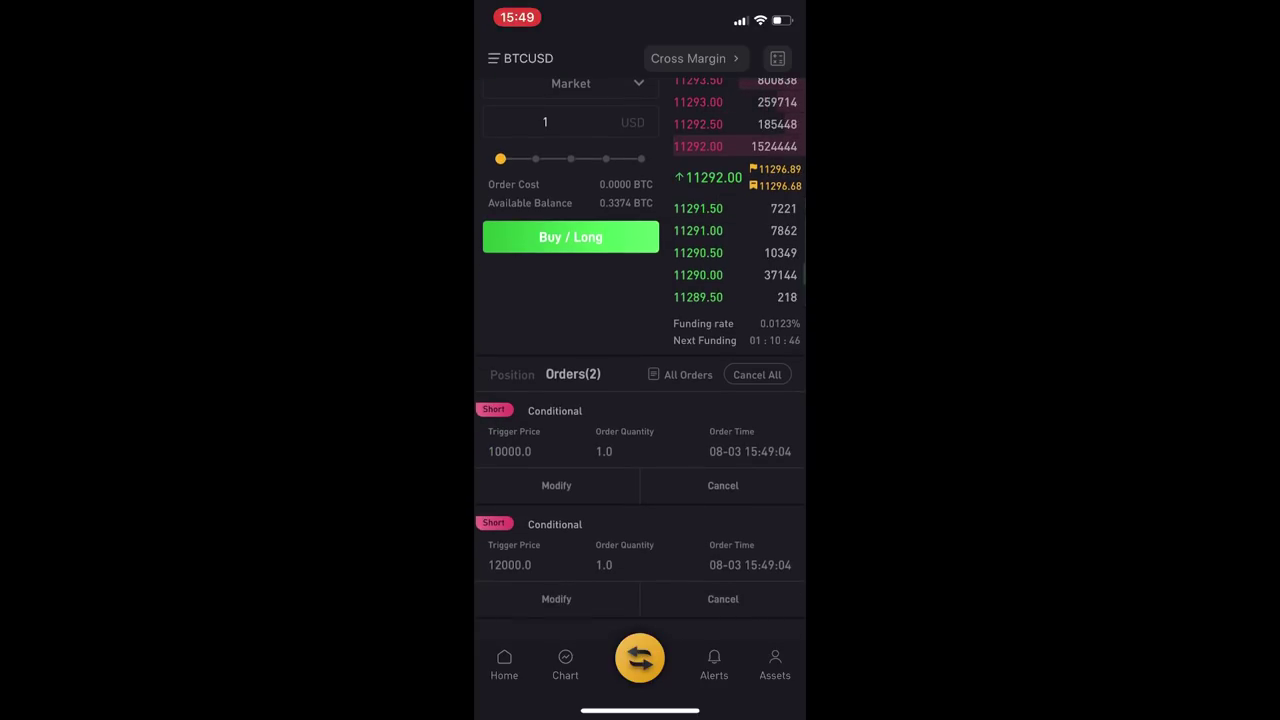
click(512, 374)
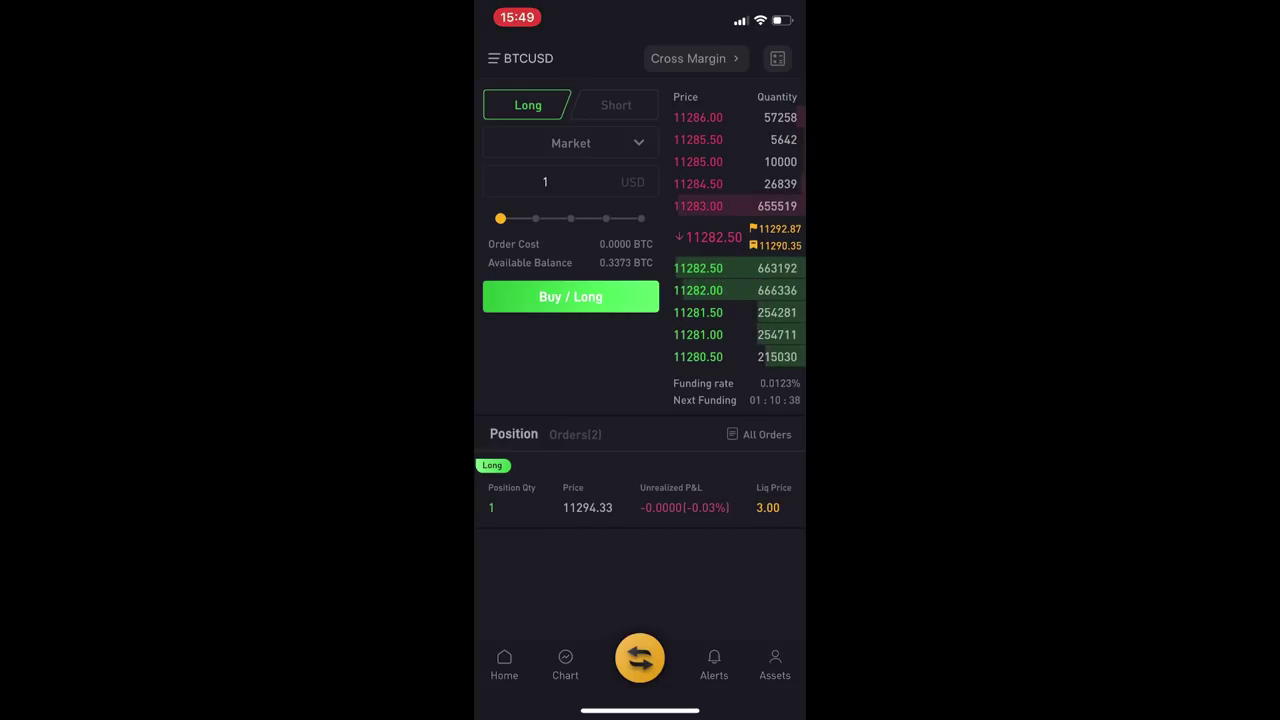
Switch the traded contract from BTCUSD to XRPUSD and go through the contract selection again
click(493, 58)
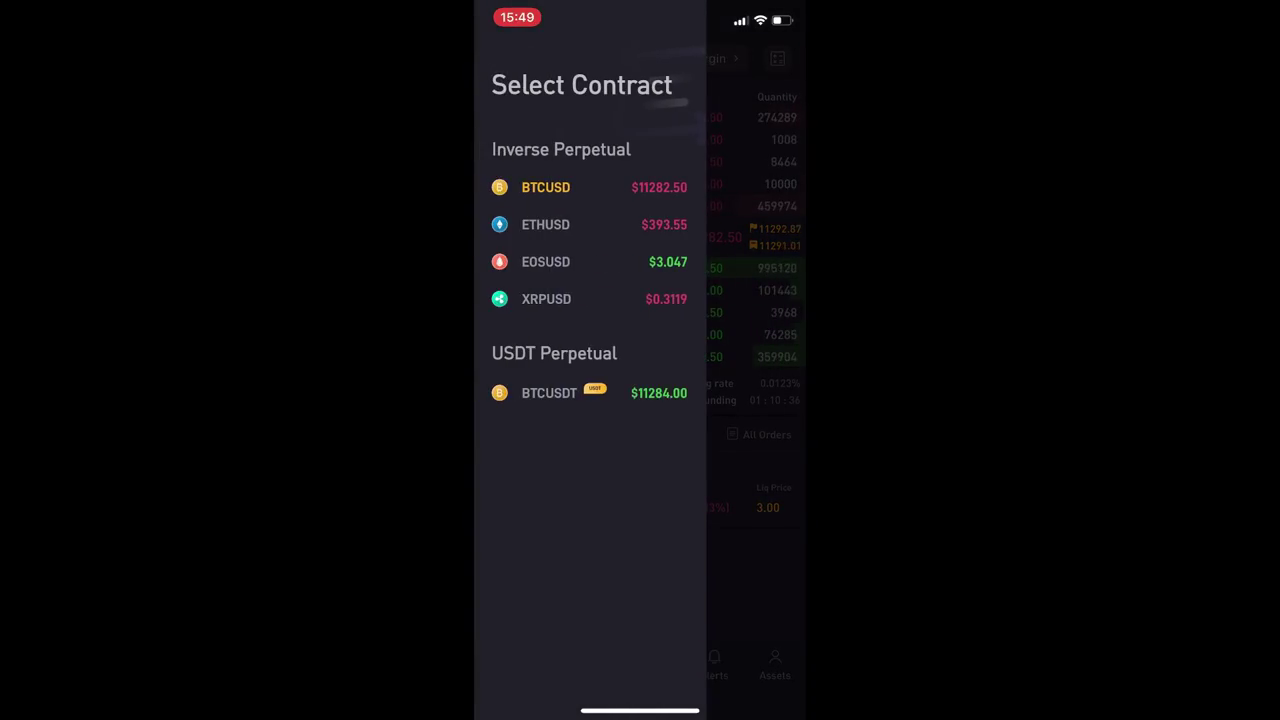
click(546, 298)
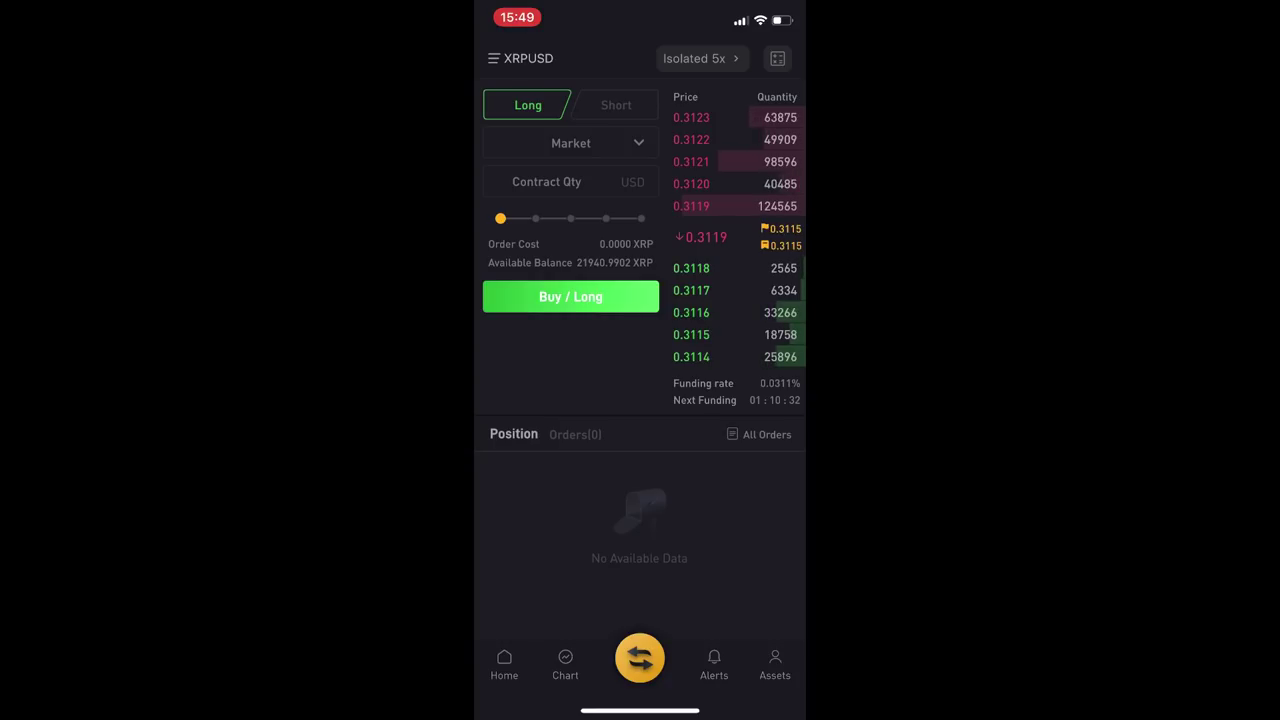
click(493, 58)
click(546, 298)
click(493, 58)
click(546, 210)
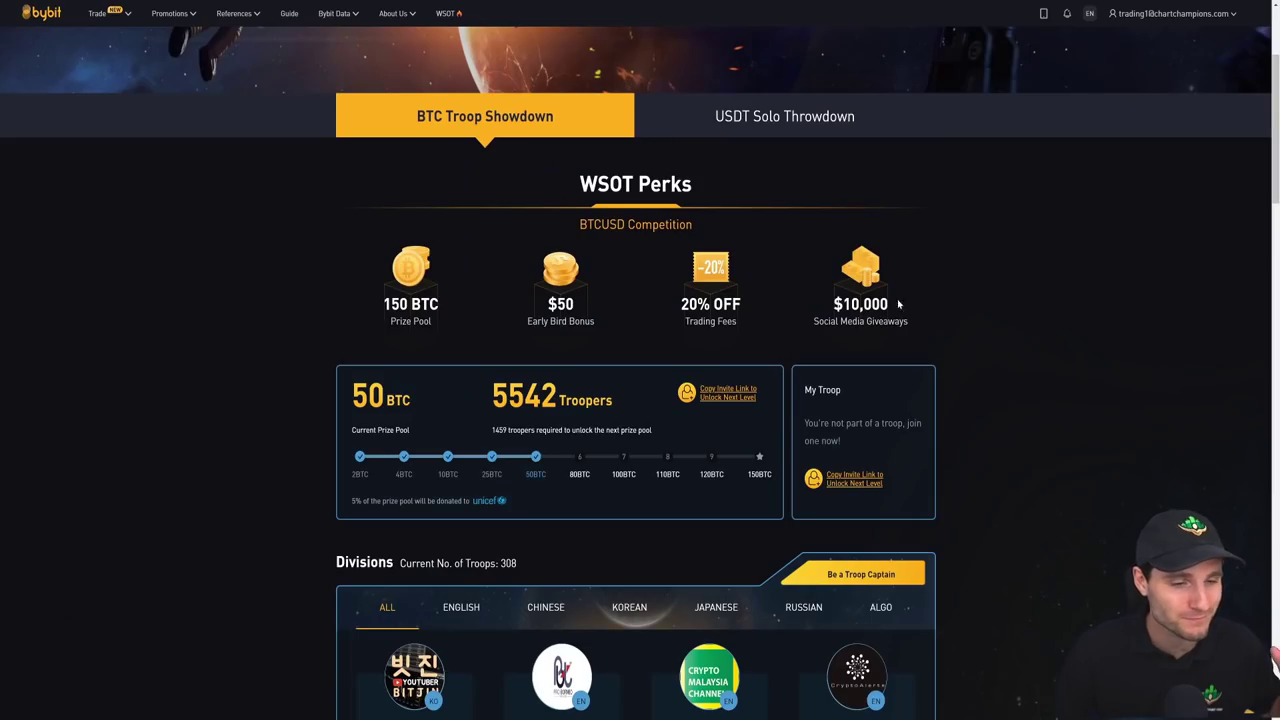
Look through the perks, prize pool and divisions on the WSOT Summer 2020 competition page
scroll(285, 343, down, 5)
scroll(251, 277, down, 1)
scroll(257, 300, up, 7)
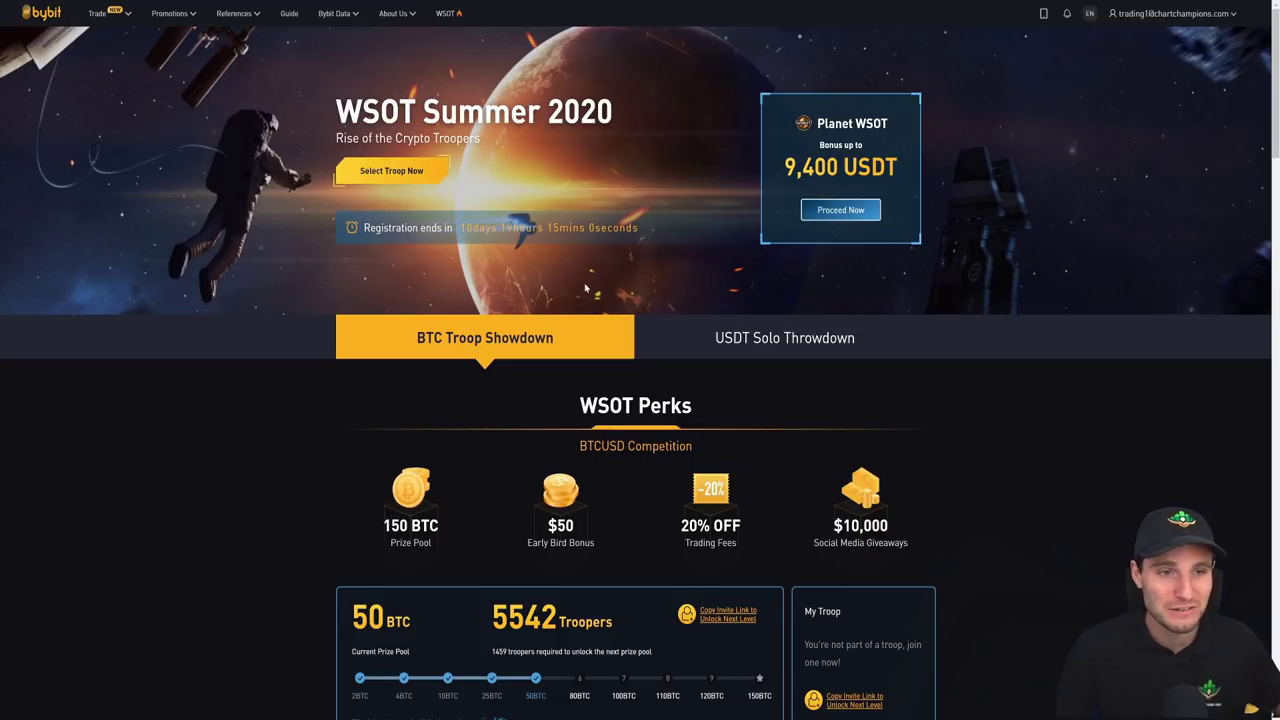